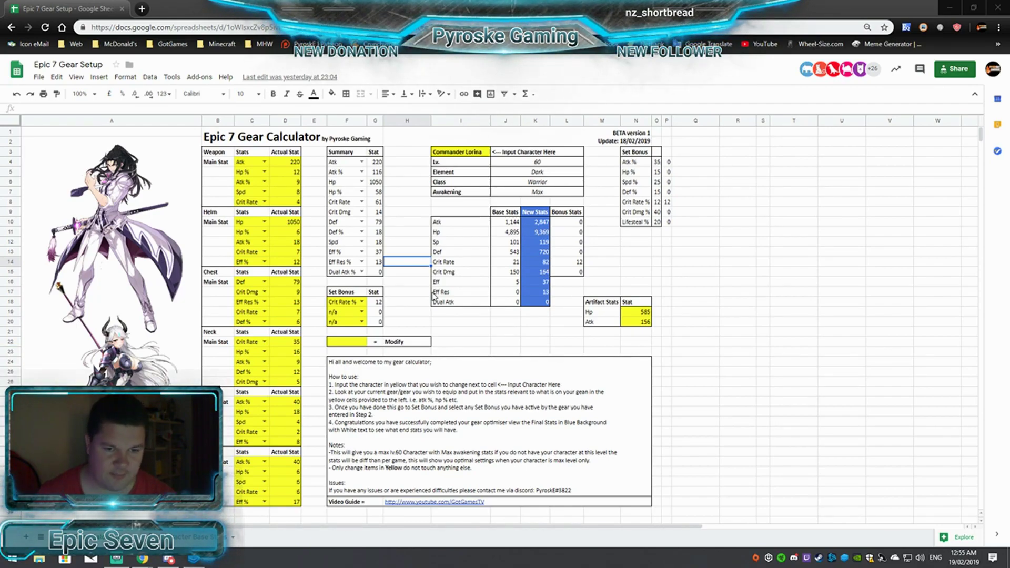
Try Spd and Hp % on the last piece's substat, then set it back to Atk %
left_click(418, 272)
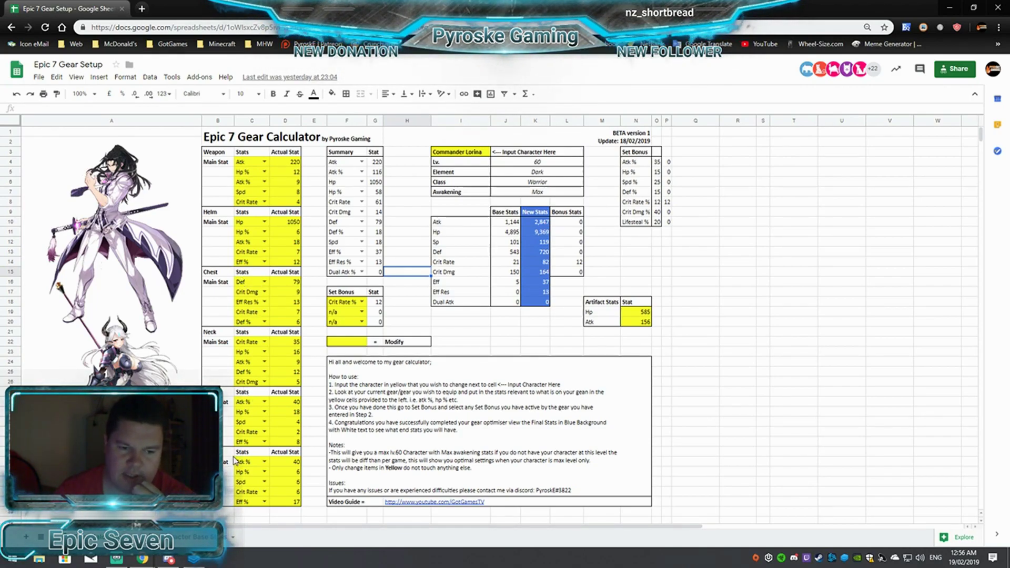
left_click(263, 462)
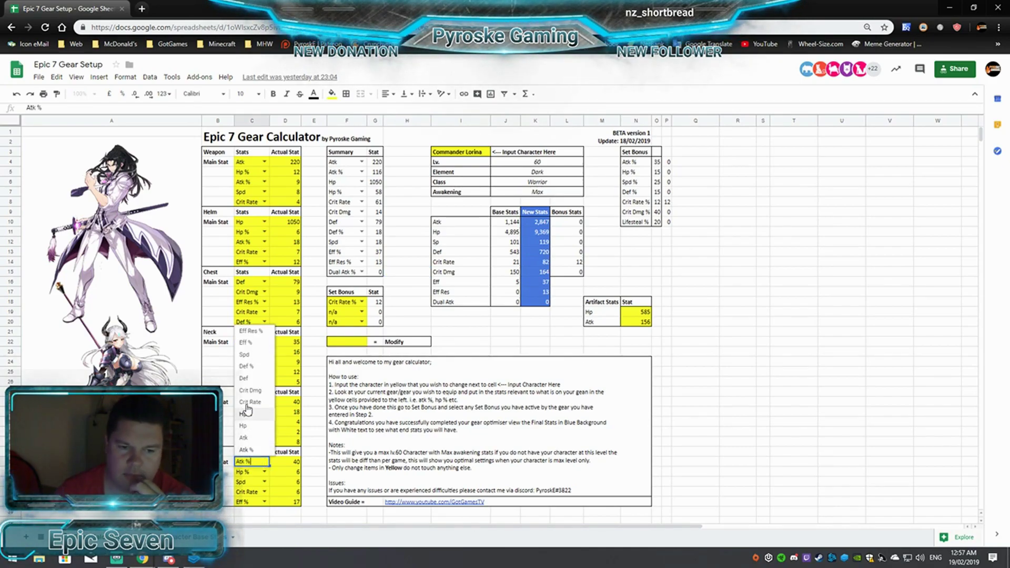
left_click(246, 355)
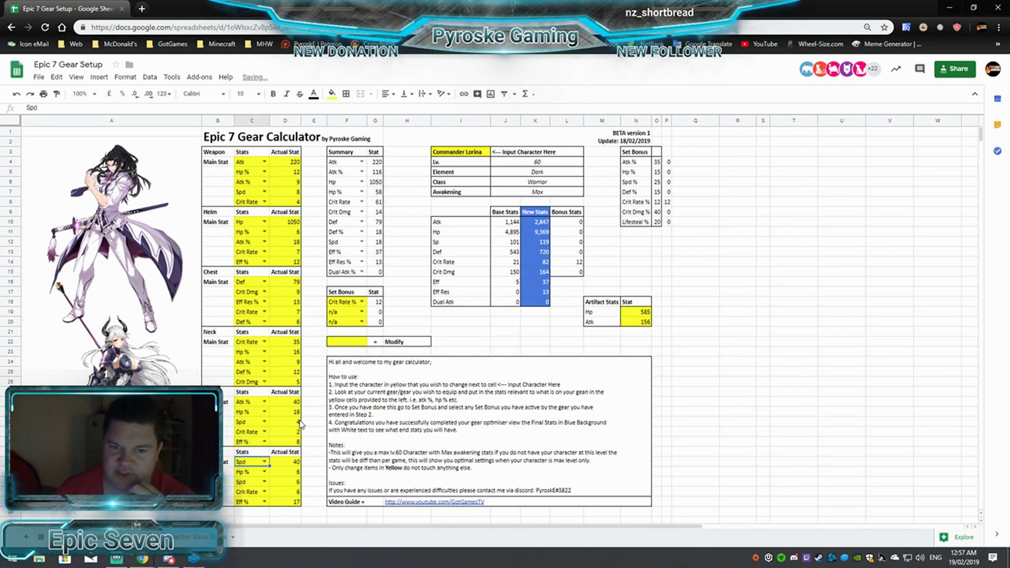
left_click(264, 462)
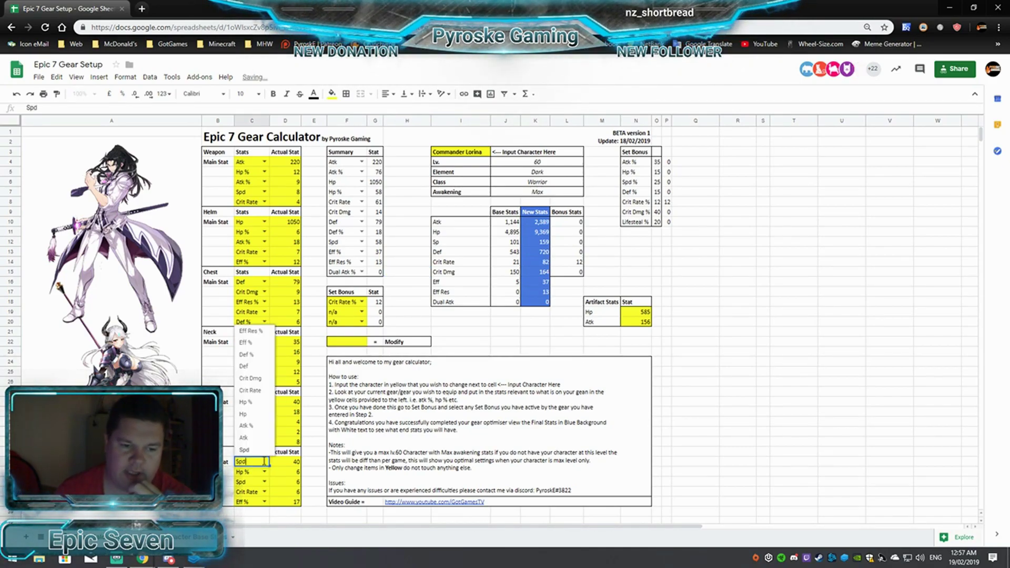
left_click(247, 402)
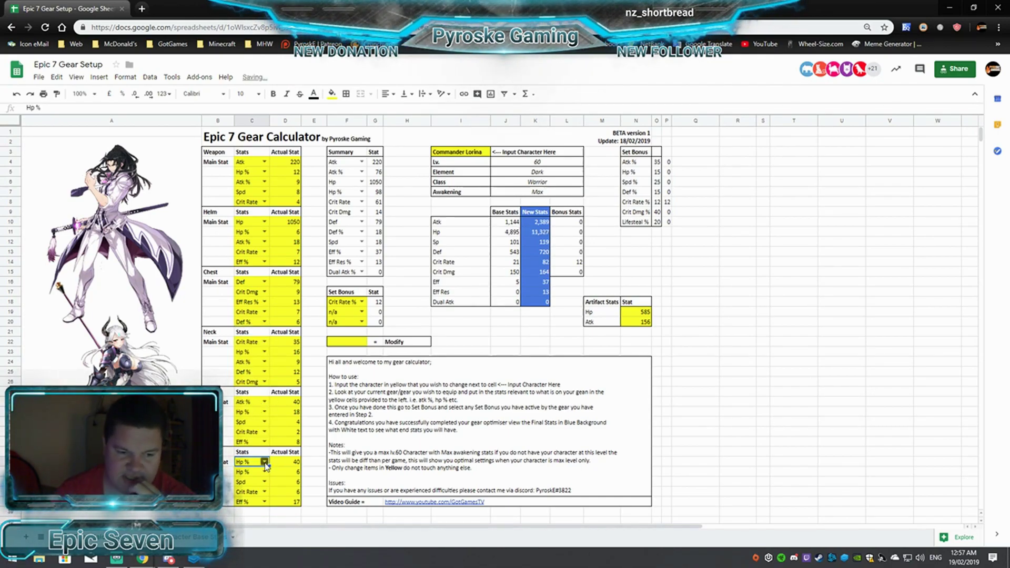
left_click(264, 461)
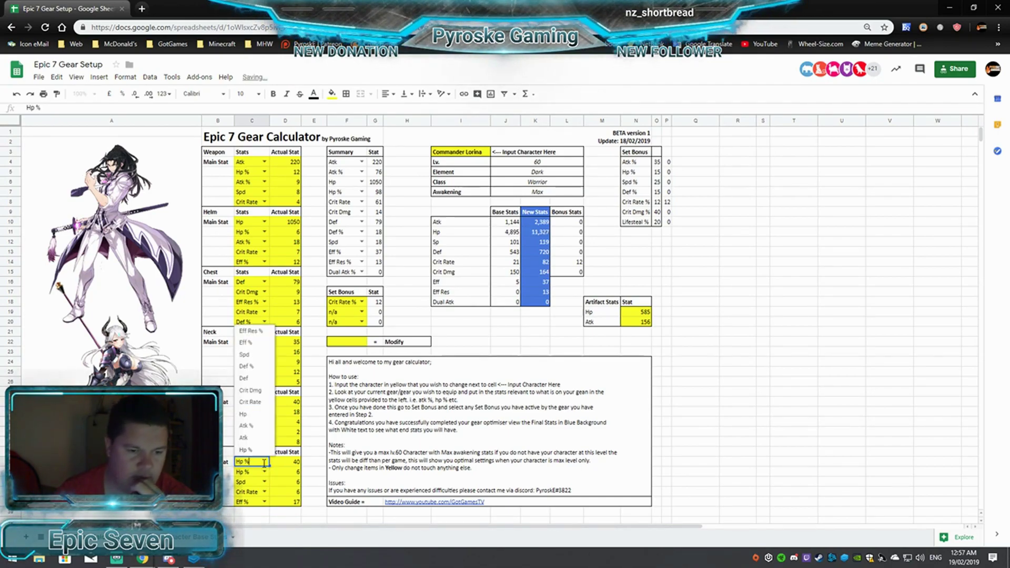
left_click(245, 426)
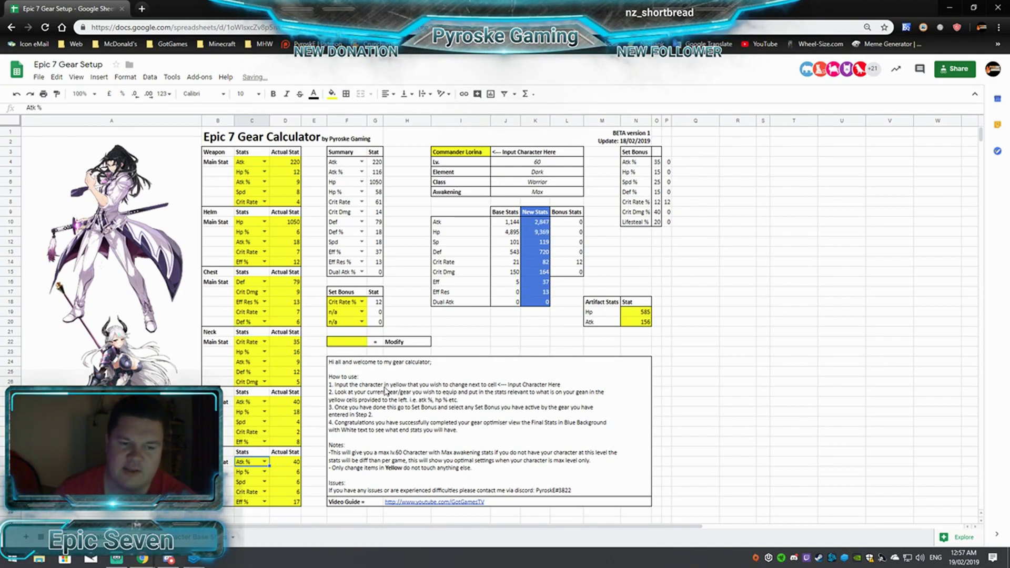
left_click(317, 442)
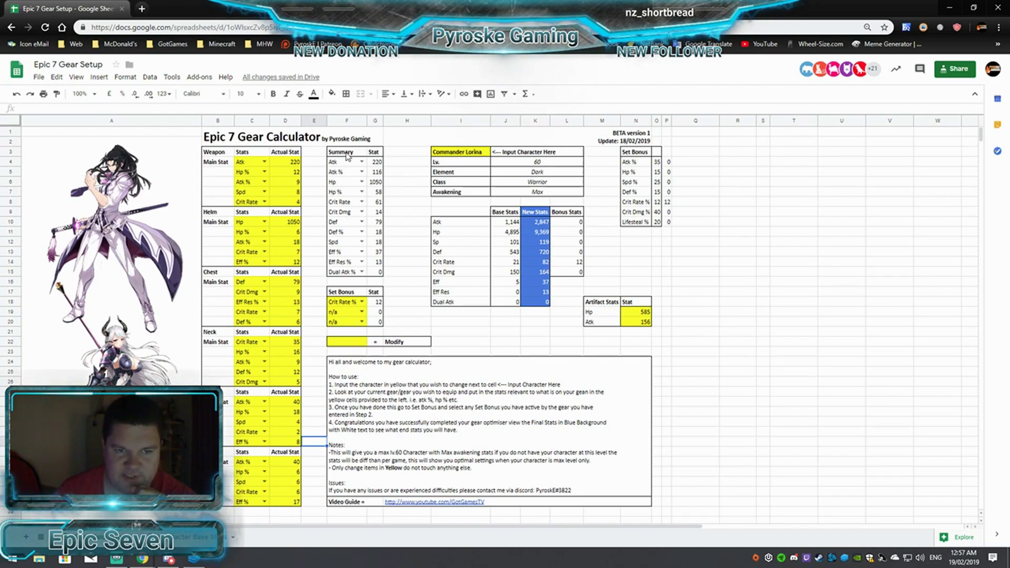
Highlight the Summary table and review the set bonus choices without changing them
left_click_drag(337, 153, 375, 275)
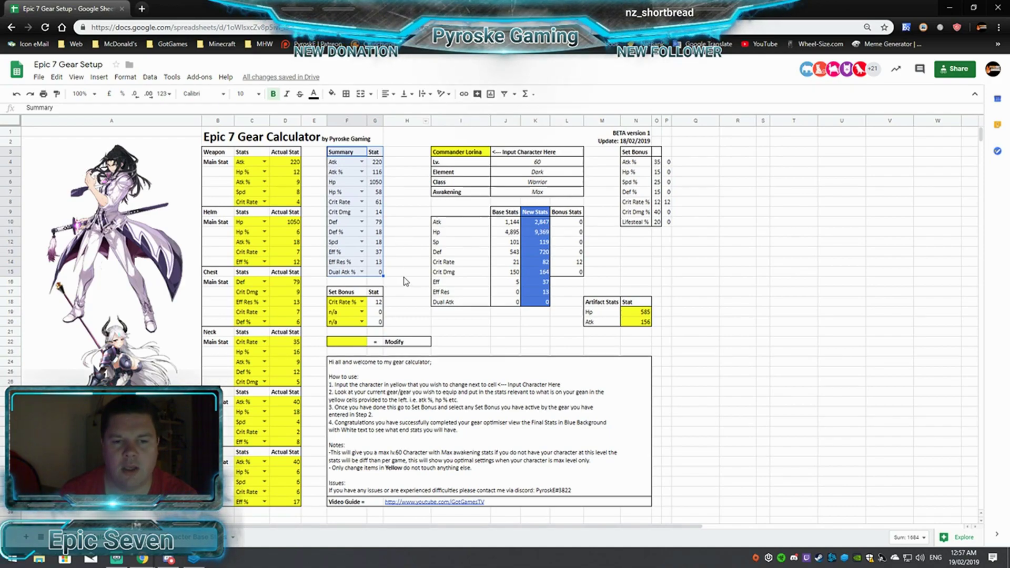
left_click(402, 301)
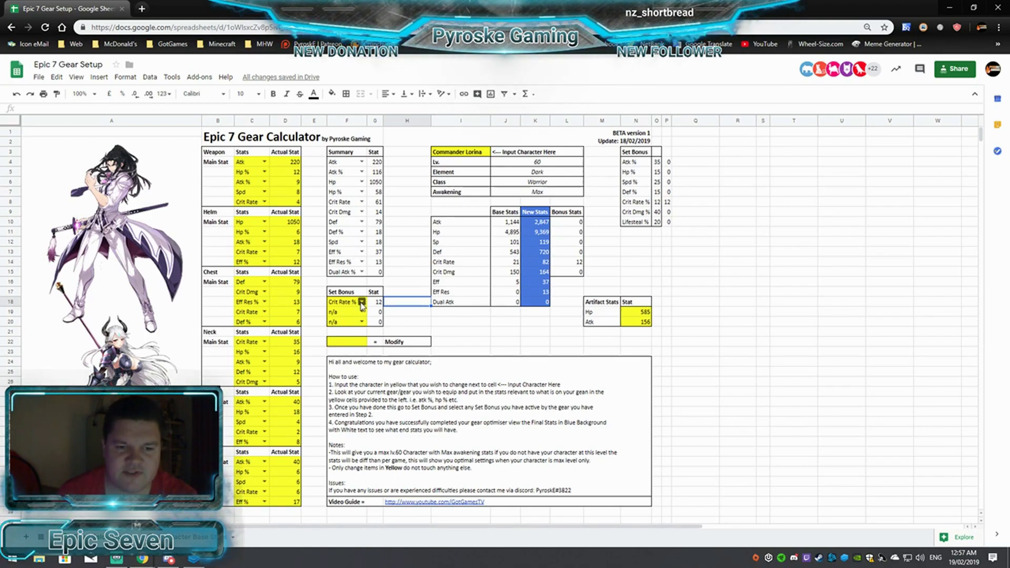
left_click(362, 302)
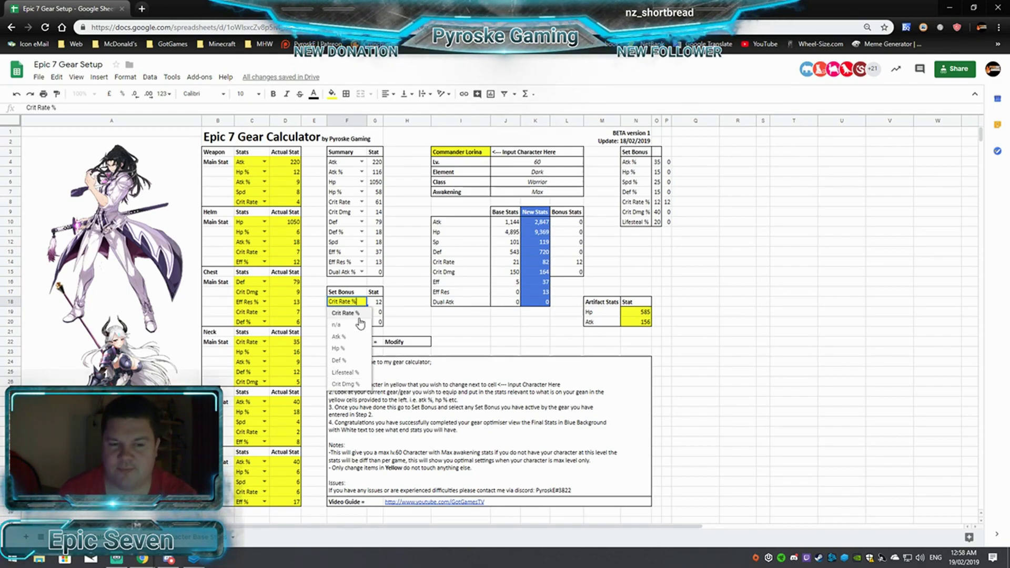
left_click(426, 293)
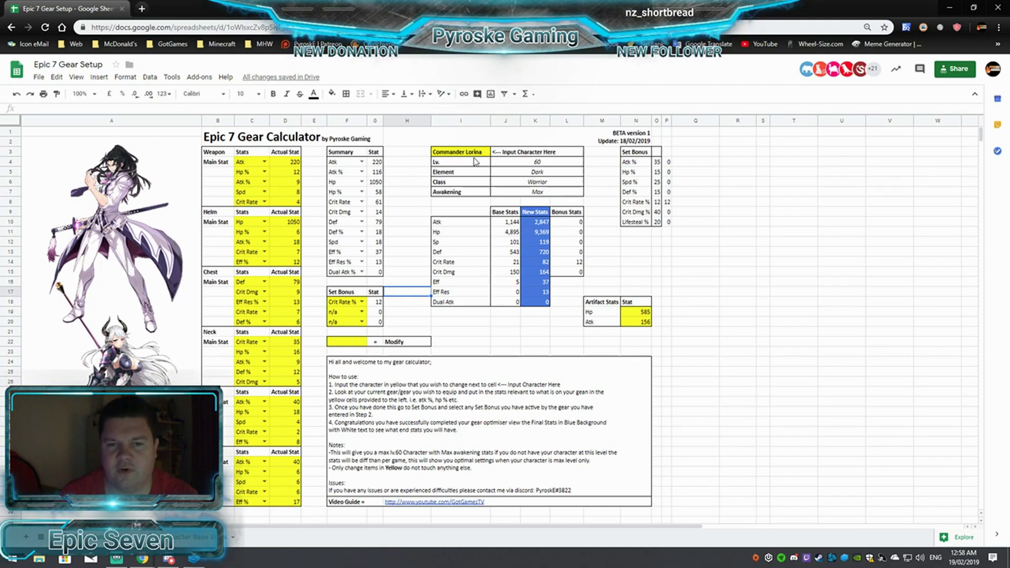
Inspect the character info block's lookup formulas for level, Element, Class and Awakening
left_click_drag(463, 153, 539, 193)
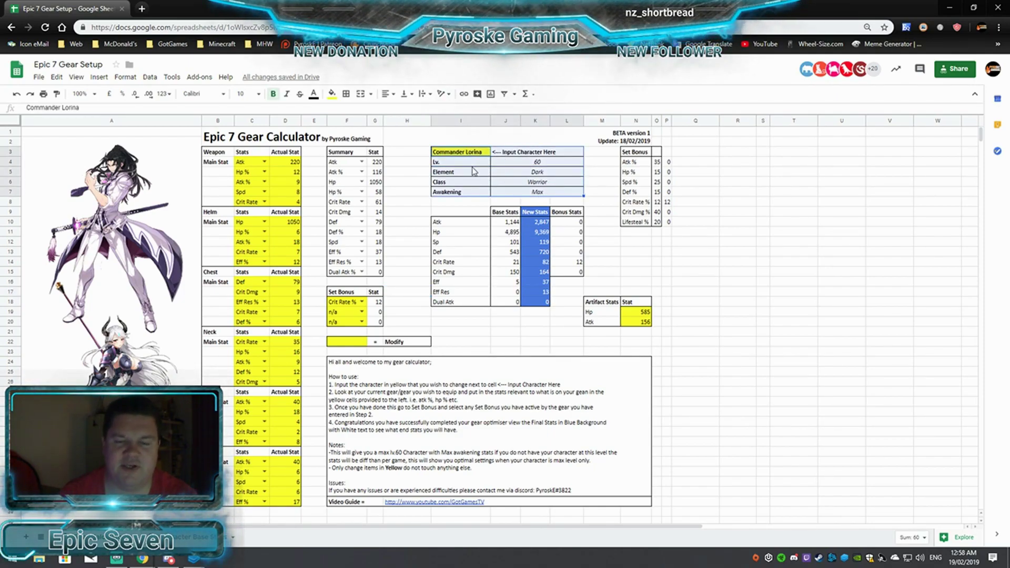
left_click(509, 168)
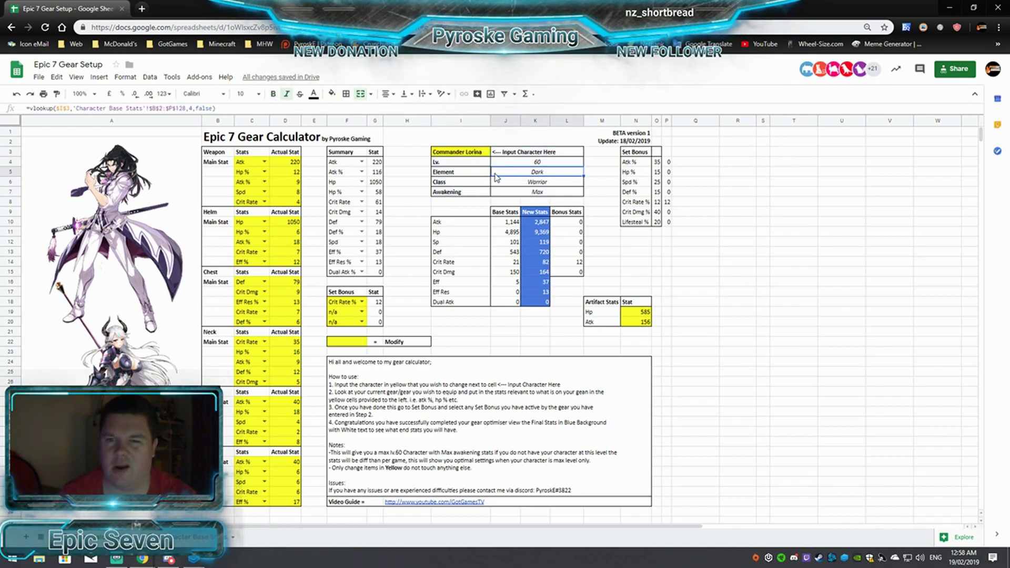
left_click(457, 154)
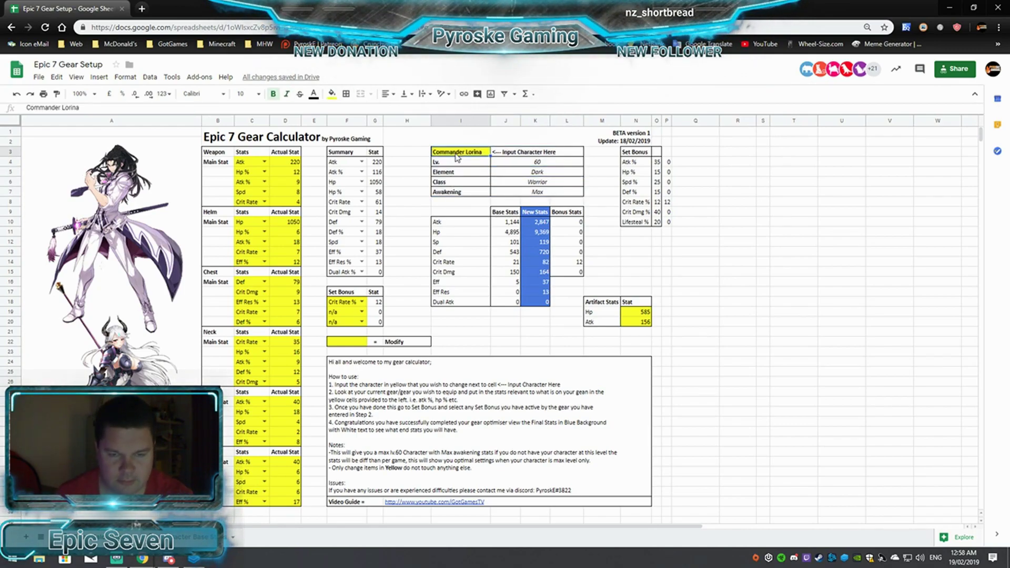
left_click(532, 163)
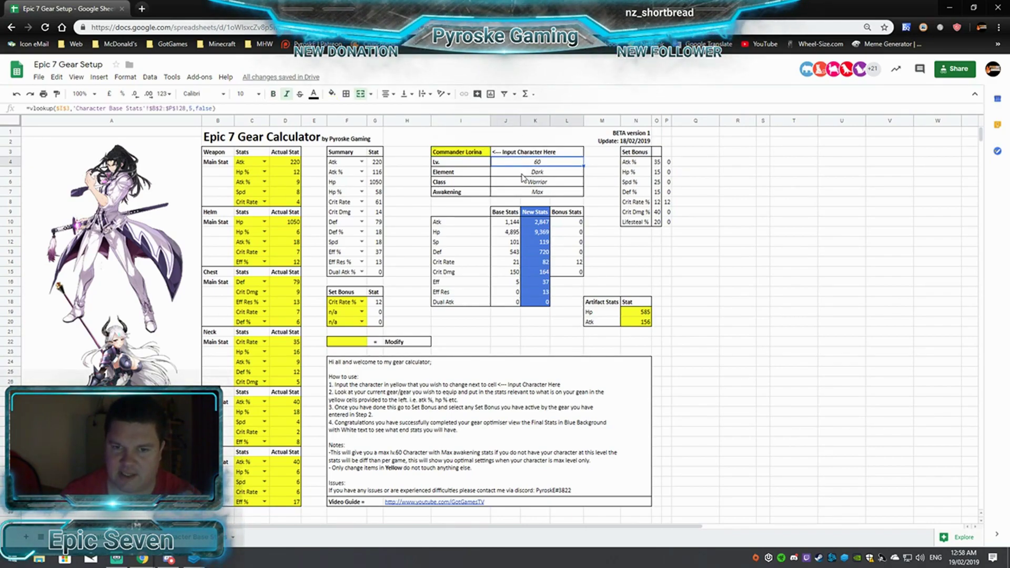
left_click(522, 173)
left_click(516, 184)
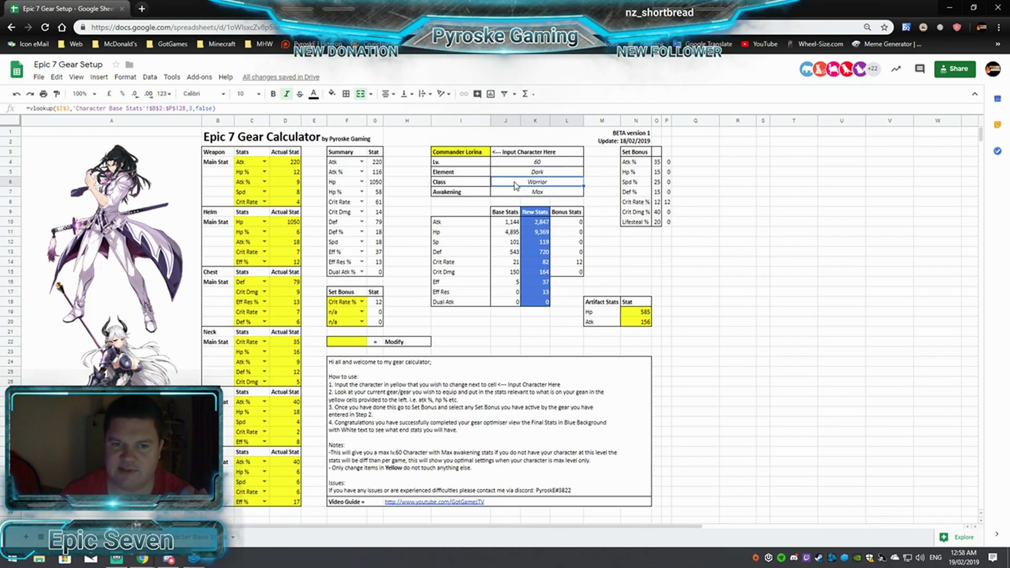
left_click(510, 195)
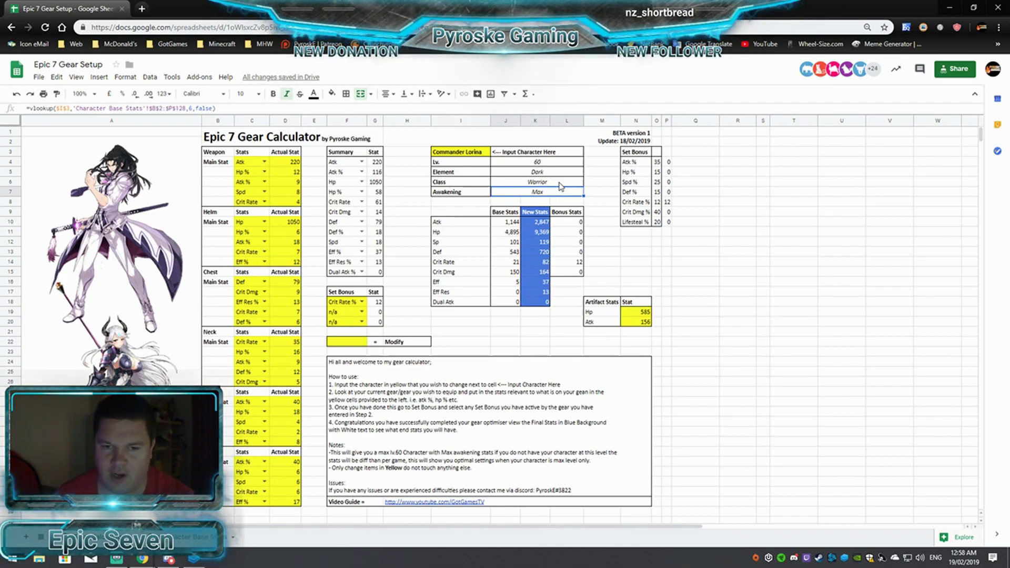
left_click(462, 154)
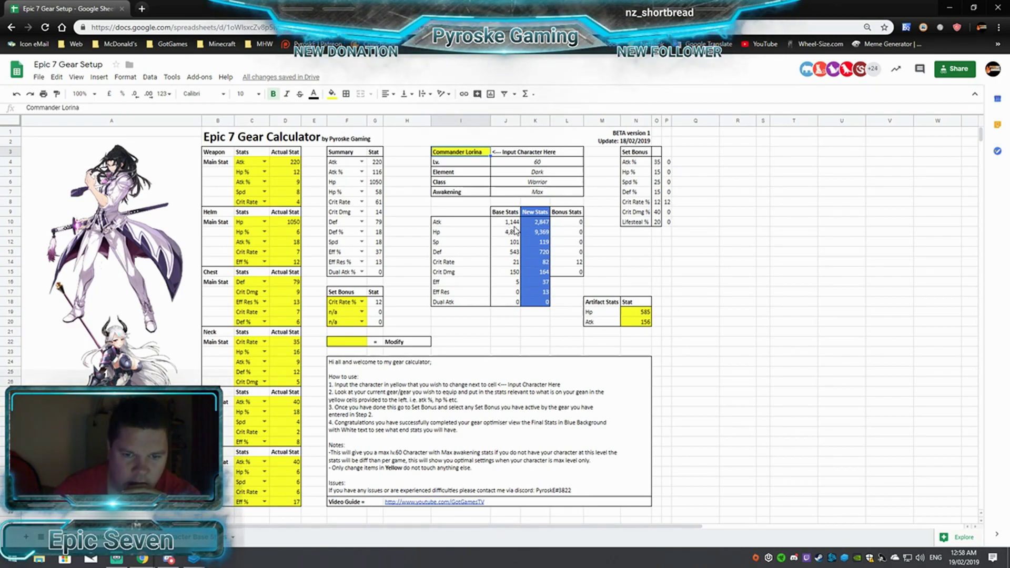
Review the Base Stats formulas for Atk, Hp, Spd, Def, Crit Rate and Crit Dmg
left_click_drag(509, 225, 510, 304)
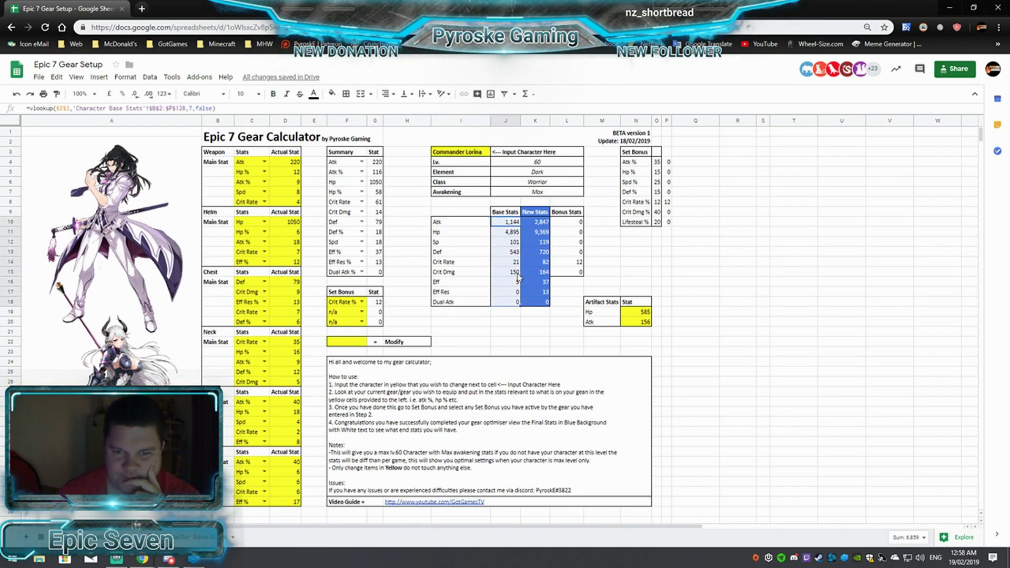
left_click(510, 225)
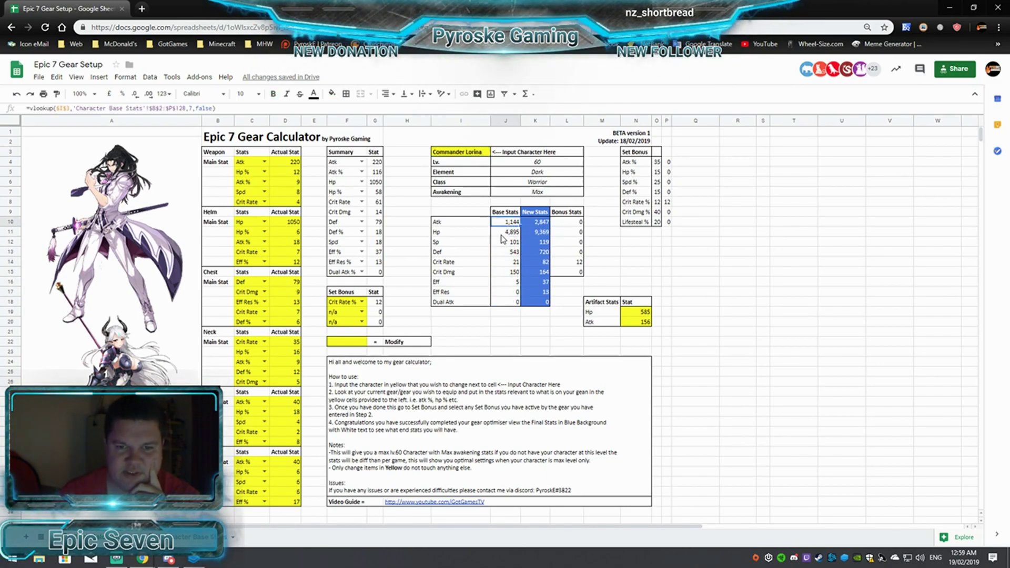
left_click(501, 234)
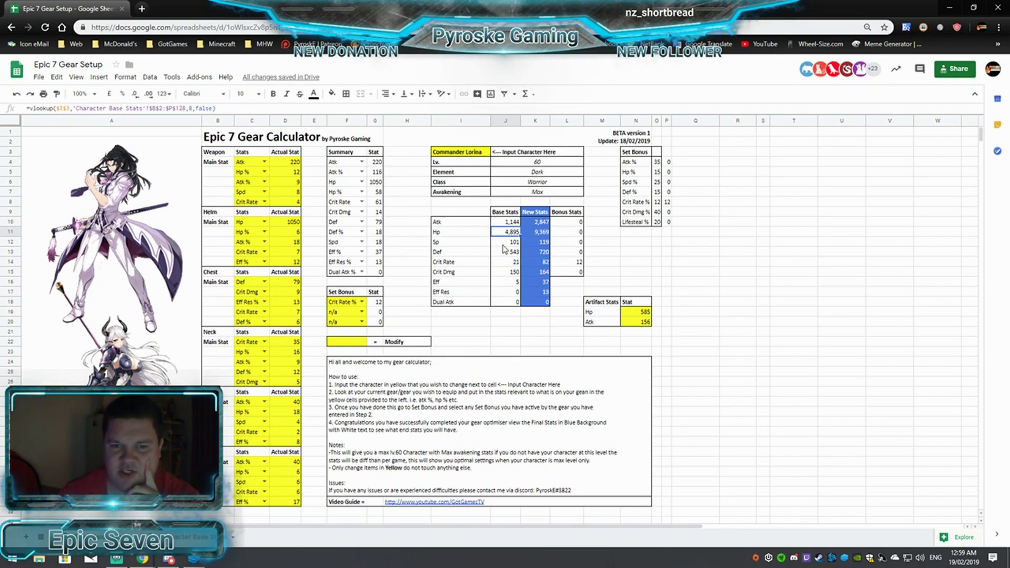
left_click(503, 243)
left_click(502, 254)
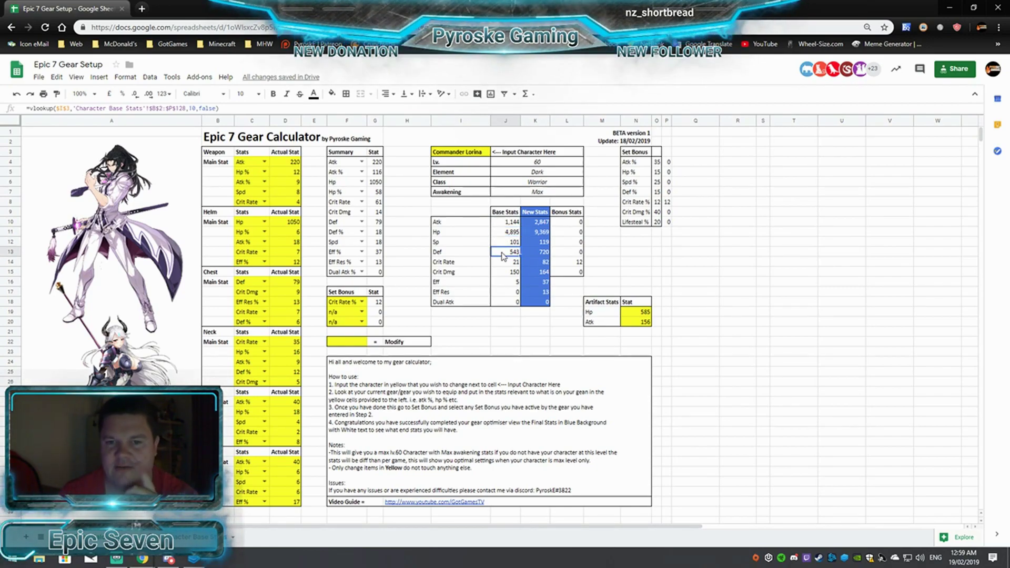
left_click(505, 264)
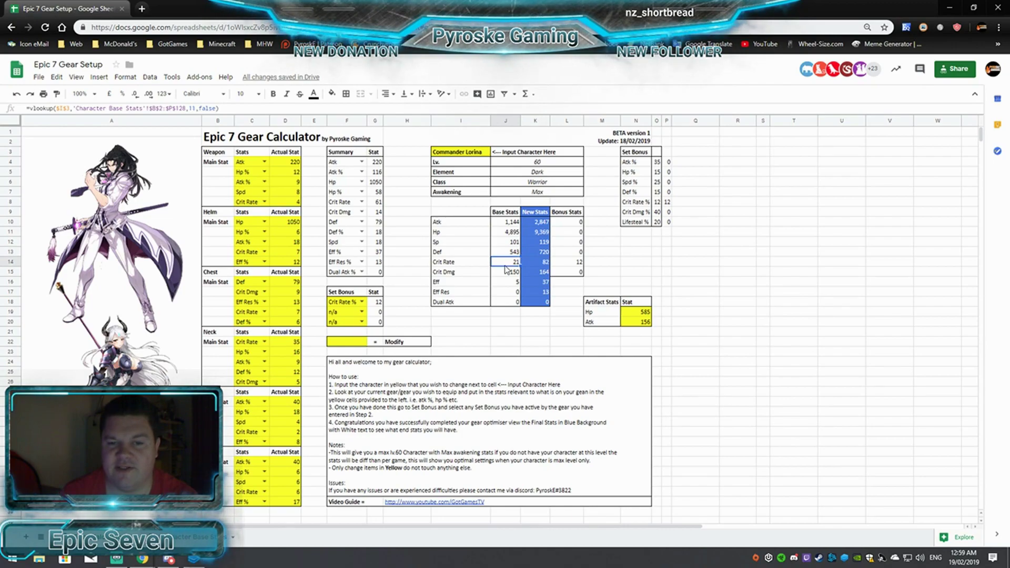
left_click(506, 272)
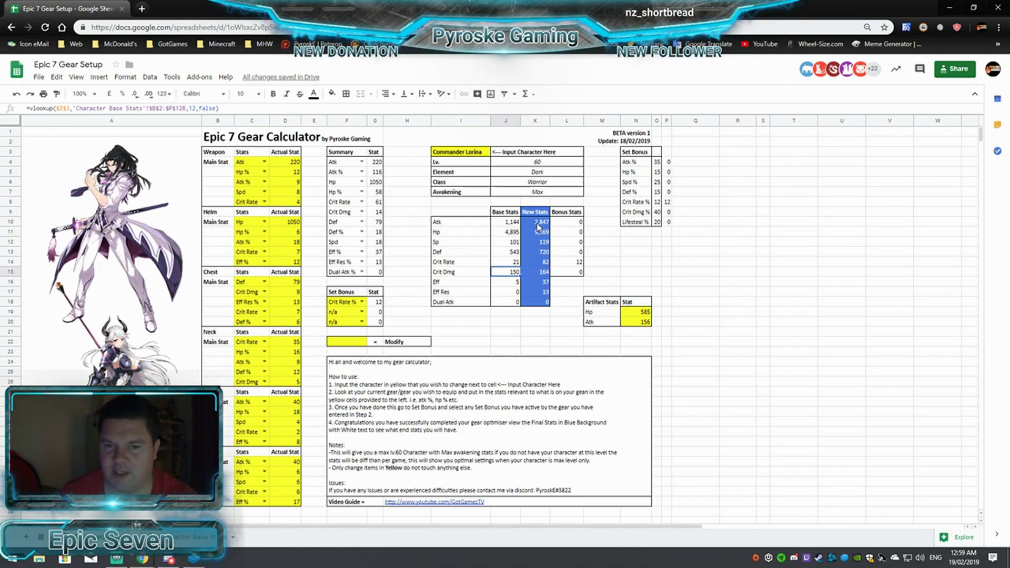
Inspect the New Stats formulas for Atk, Hp, Spd and Def
left_click(539, 224)
left_click_drag(531, 241, 532, 301)
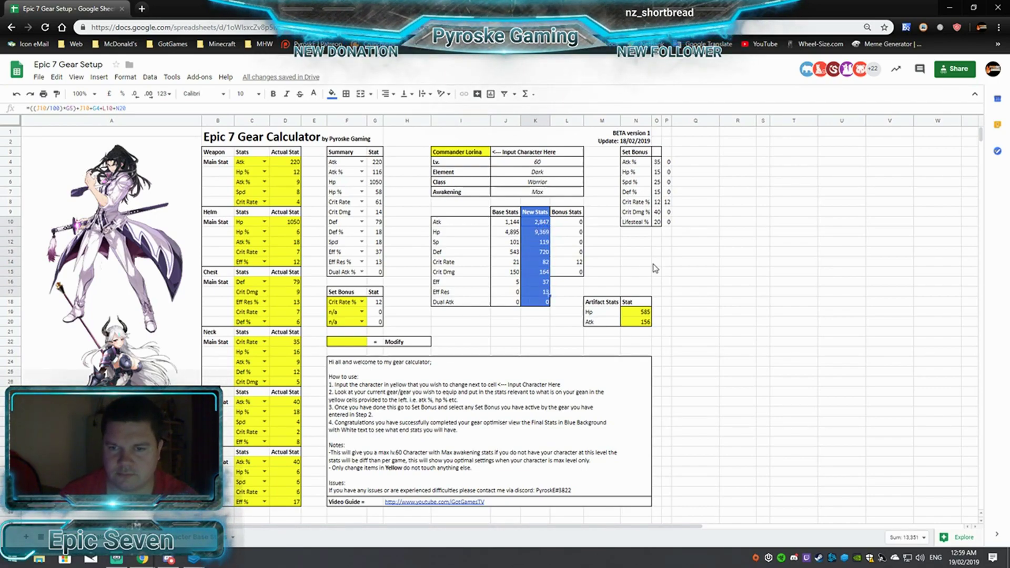
left_click(536, 222)
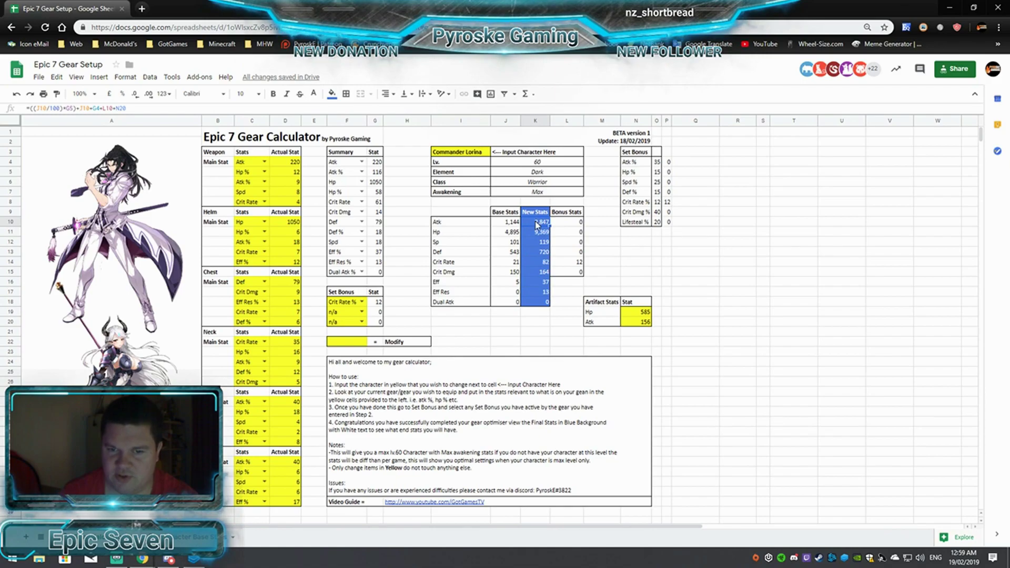
left_click(537, 232)
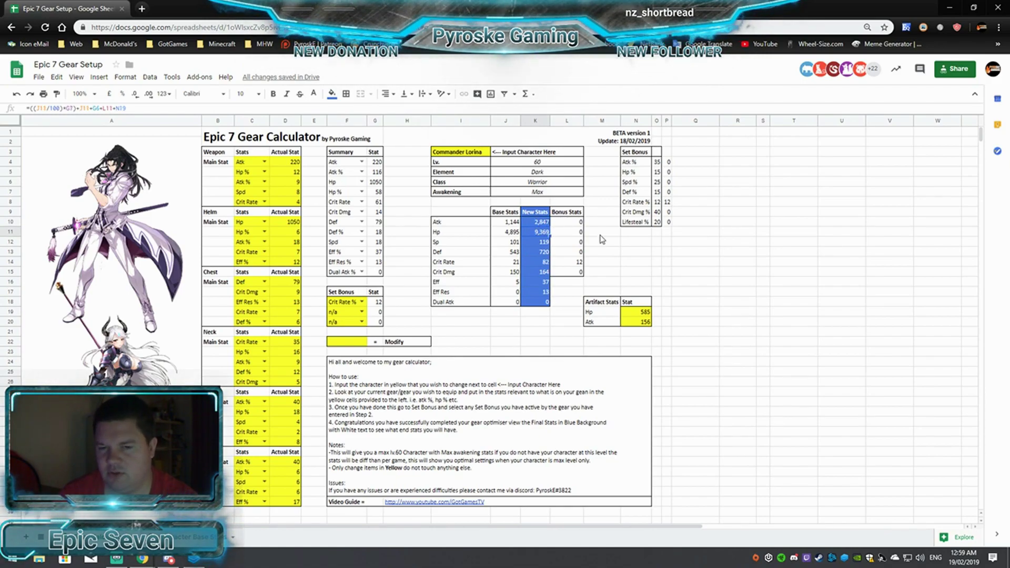
left_click(537, 242)
left_click(535, 253)
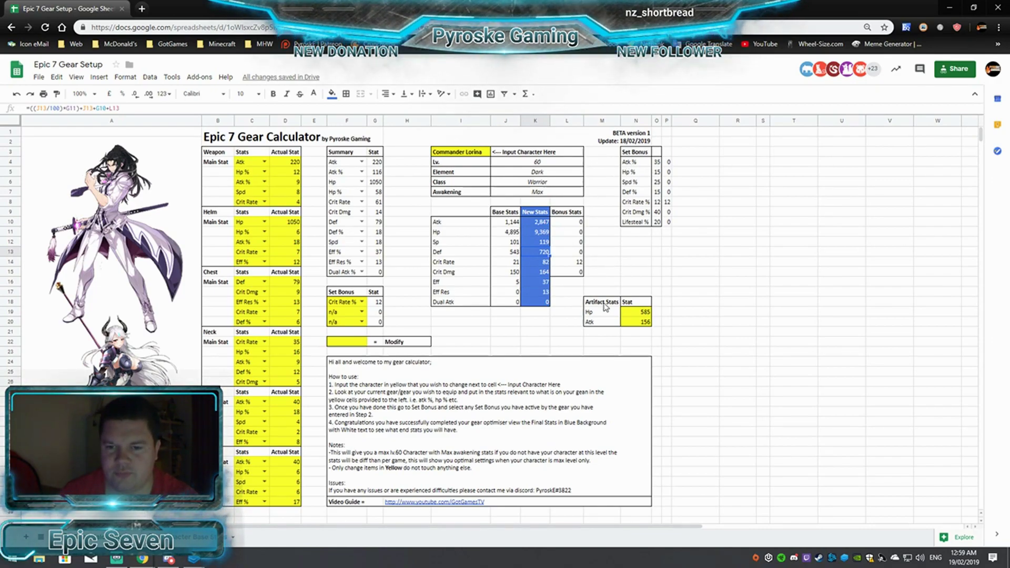
Point out the Artifact Stats block's Hp 585 and Atk 156 values
left_click_drag(600, 302, 636, 324)
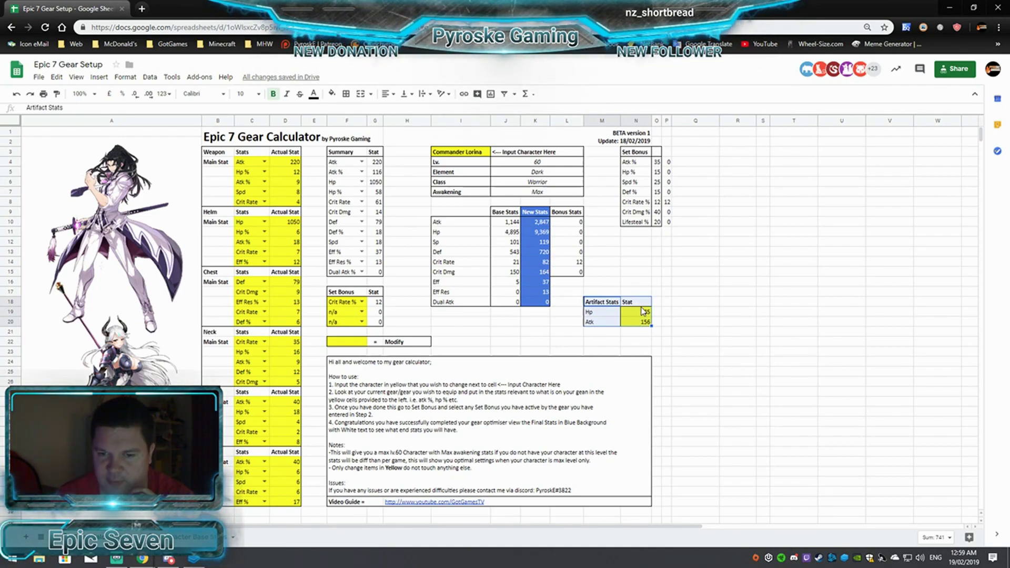
left_click(637, 312)
left_click(639, 326)
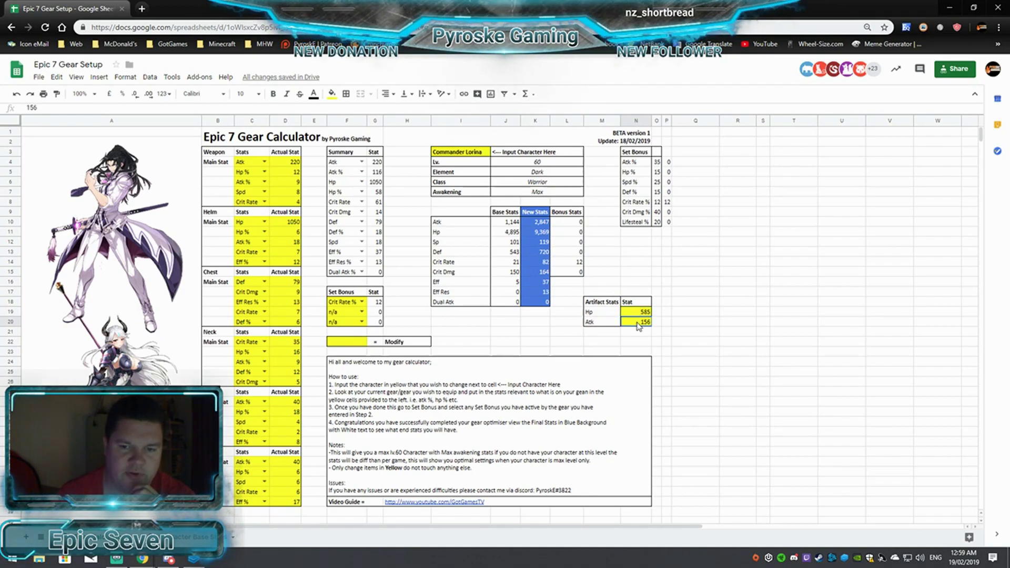
left_click(637, 312)
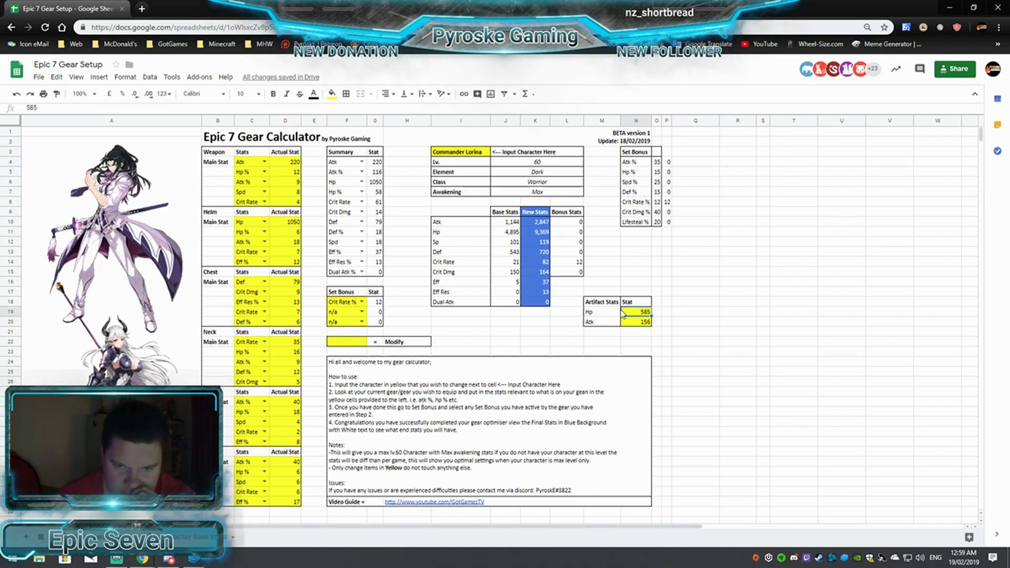
Highlight the New Stats column and Commander Lorina's name, then show the Character Base Stats sheet
left_click_drag(535, 215, 536, 306)
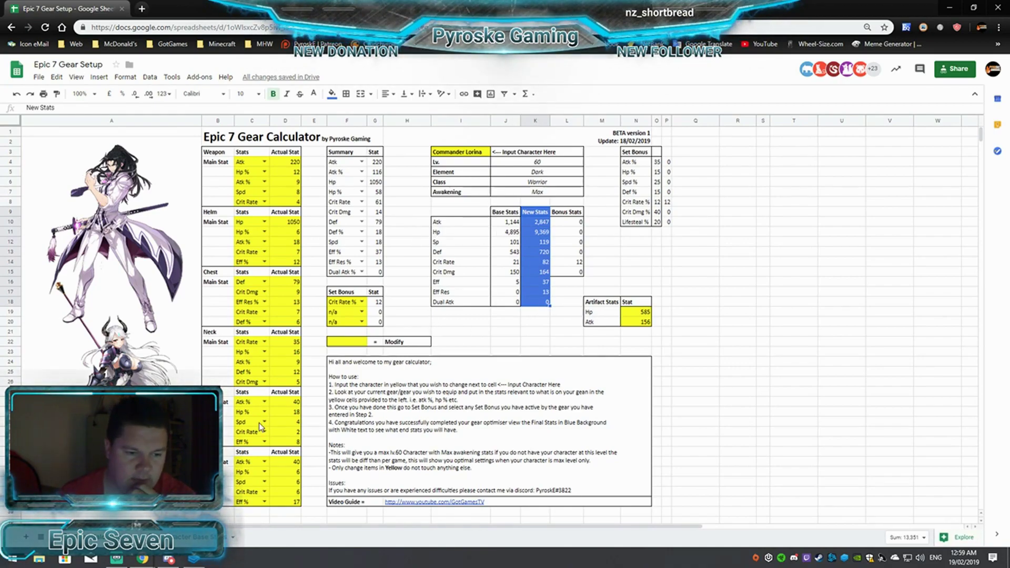
left_click(461, 156)
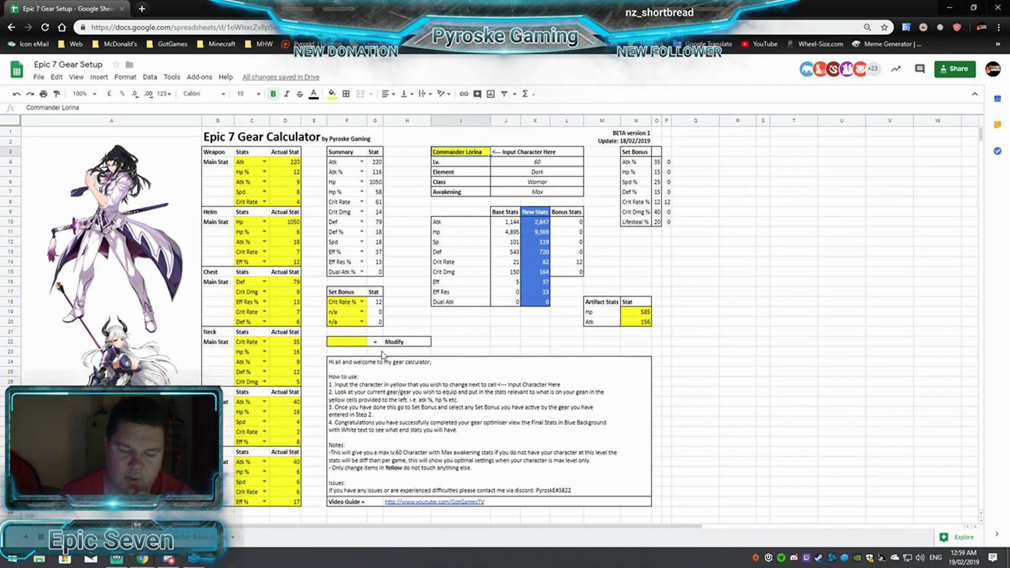
left_click(197, 538)
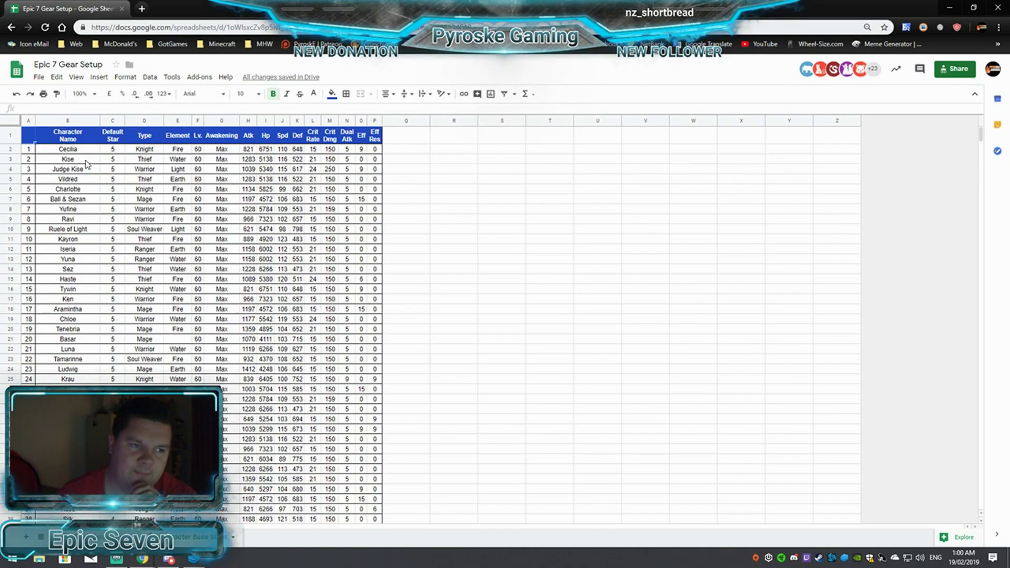
scroll(87, 163, "down", 20)
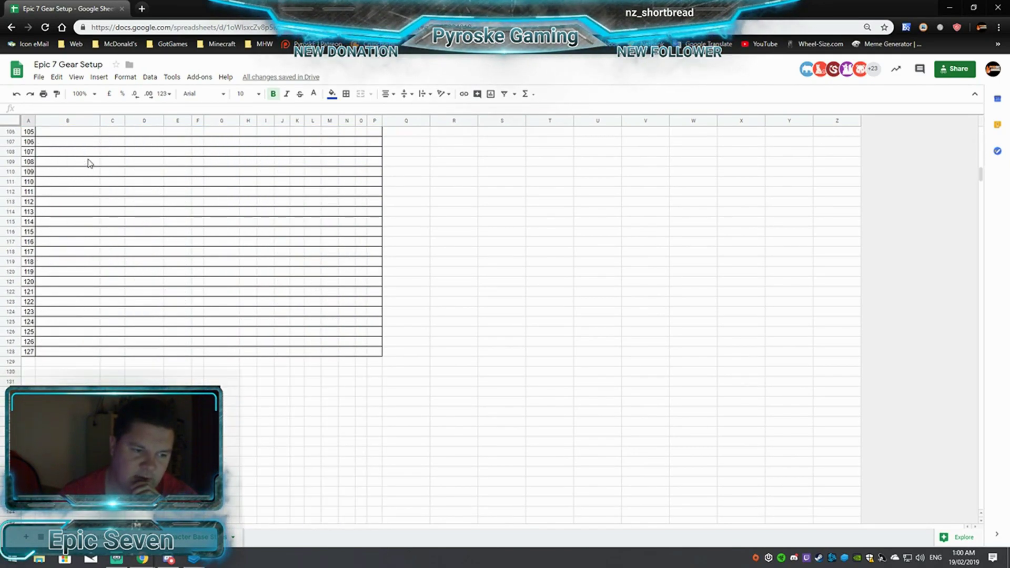
scroll(88, 164, "down", 1)
left_click(30, 301)
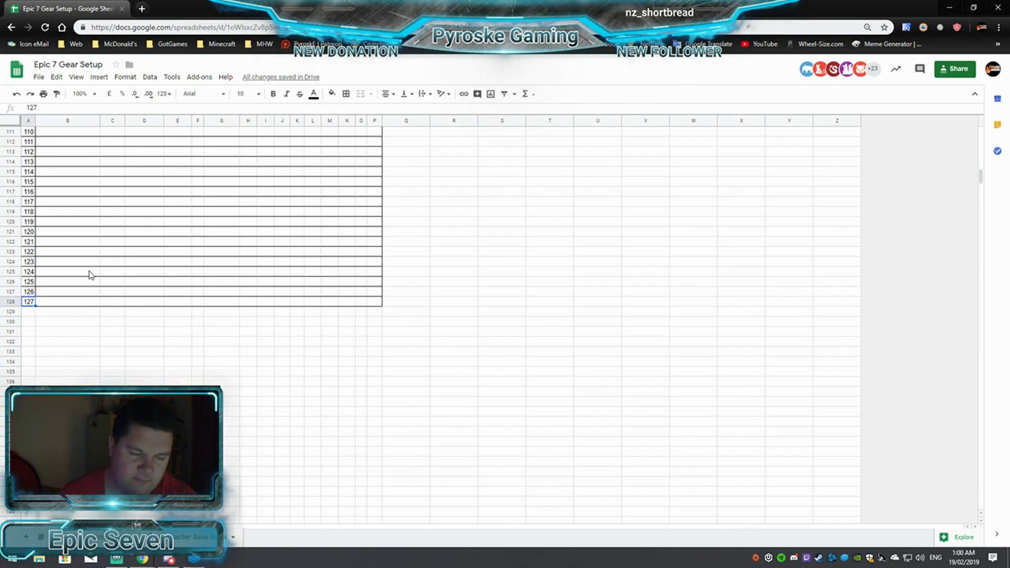
scroll(147, 259, "up", 12)
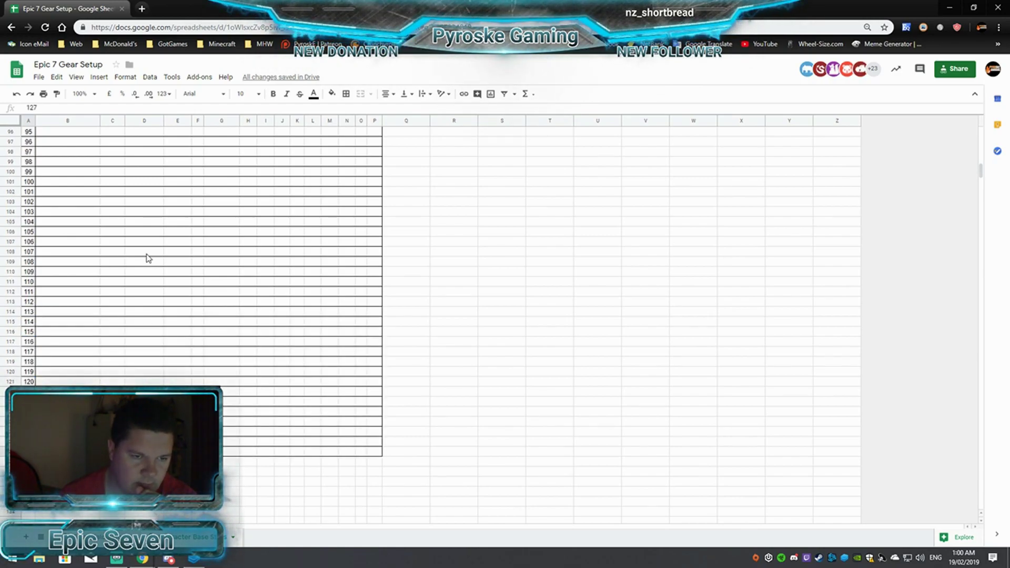
scroll(163, 256, "up", 3)
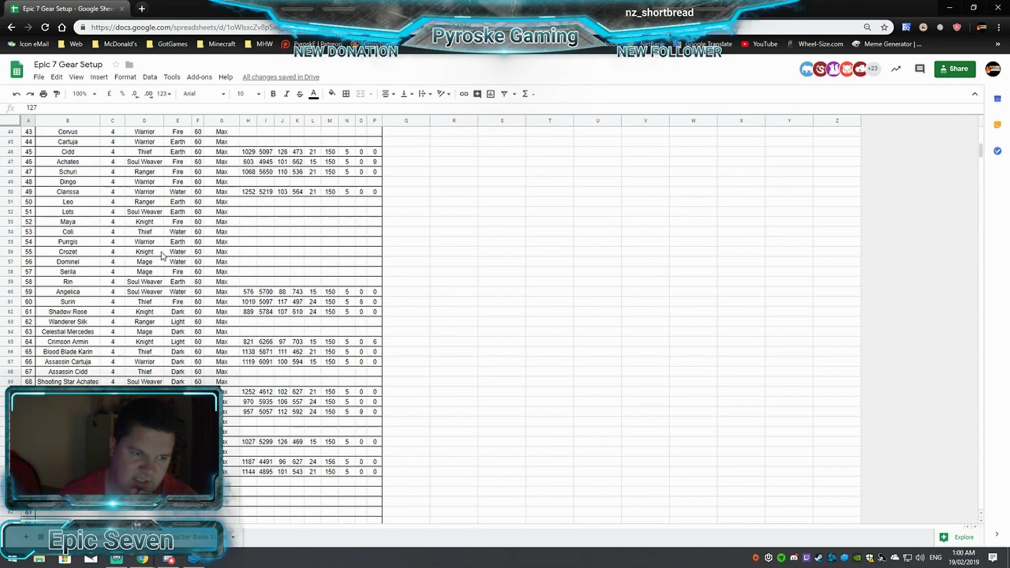
scroll(147, 244, "up", 6)
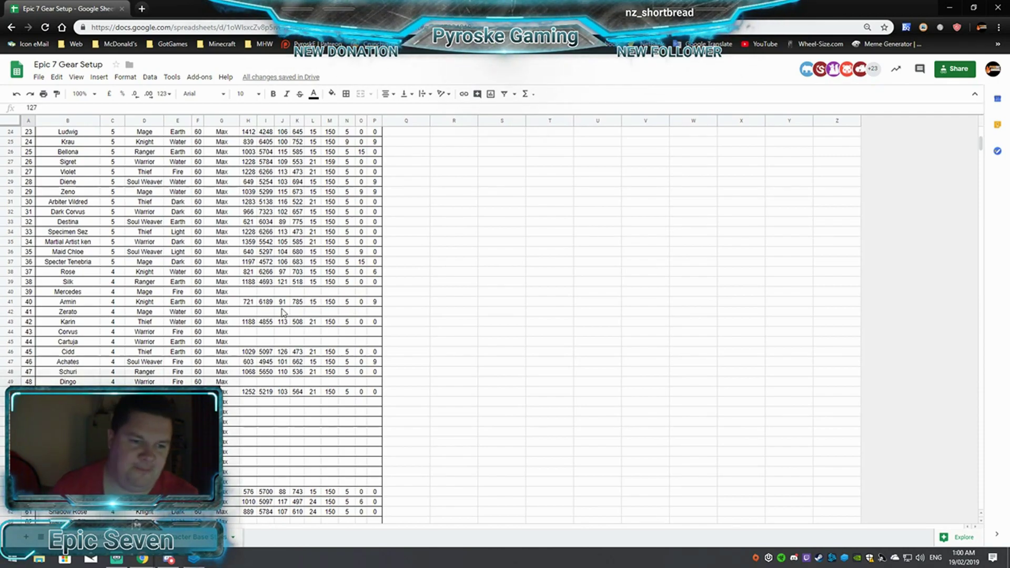
scroll(250, 211, "up", 8)
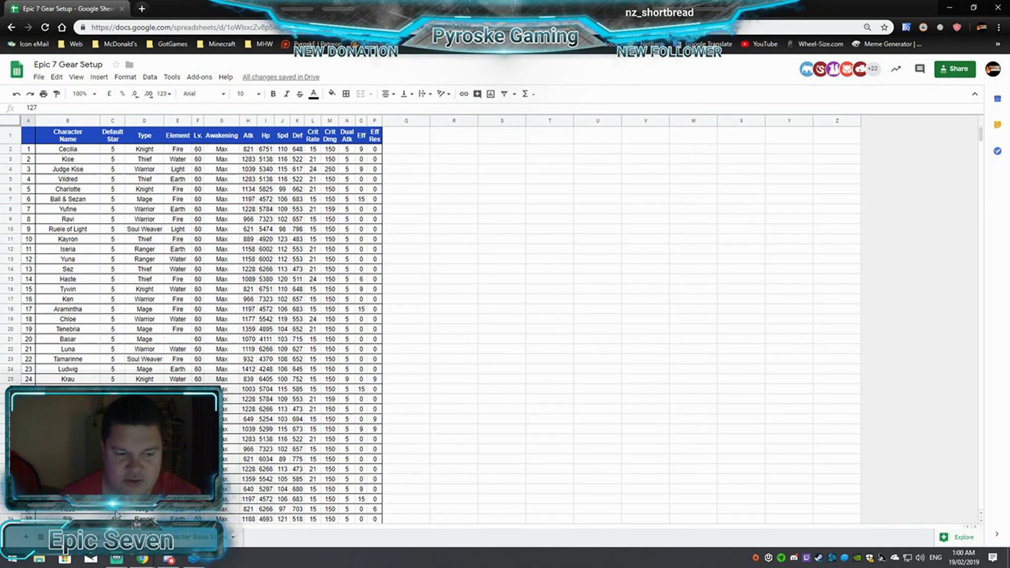
Go back to the Epic 7 Gear Calculator sheet and bring the BlueStacks game window forward
left_click(100, 537)
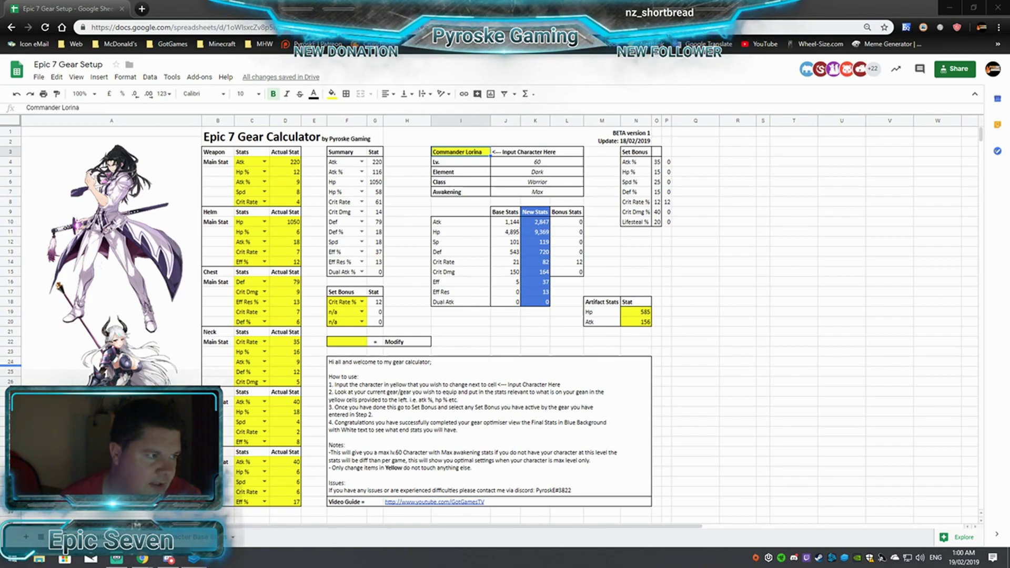
key("alt+Tab")
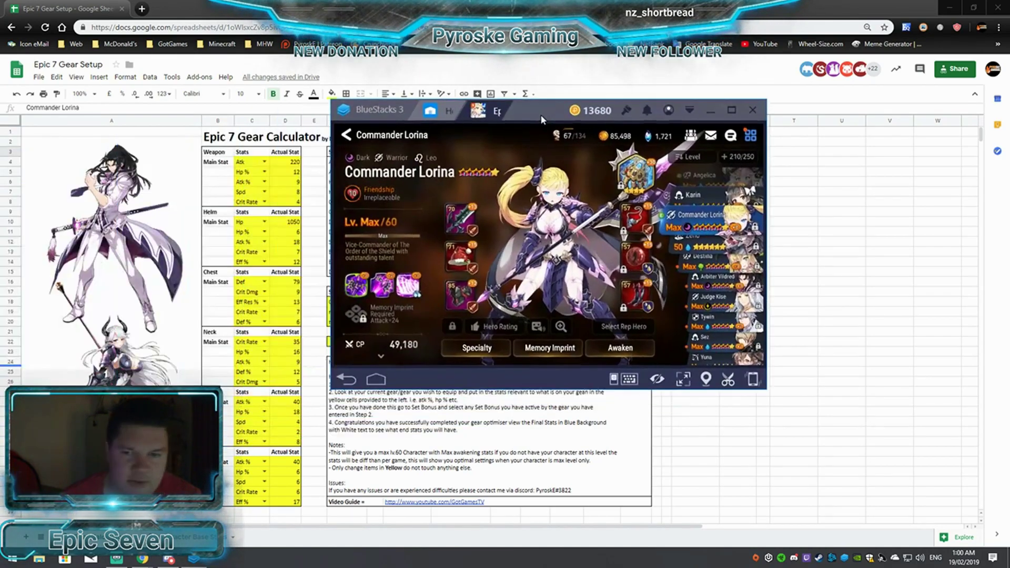
Place the game window right of the sheet, expand Lorina's full stats and show the Terraria Sword details
left_click_drag(542, 117, 777, 74)
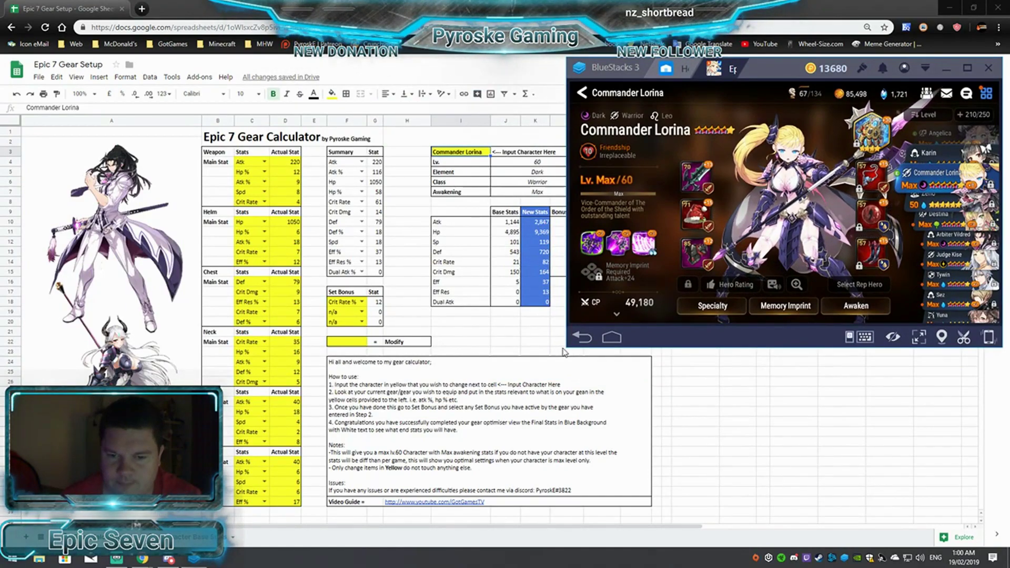
left_click_drag(567, 347, 333, 511)
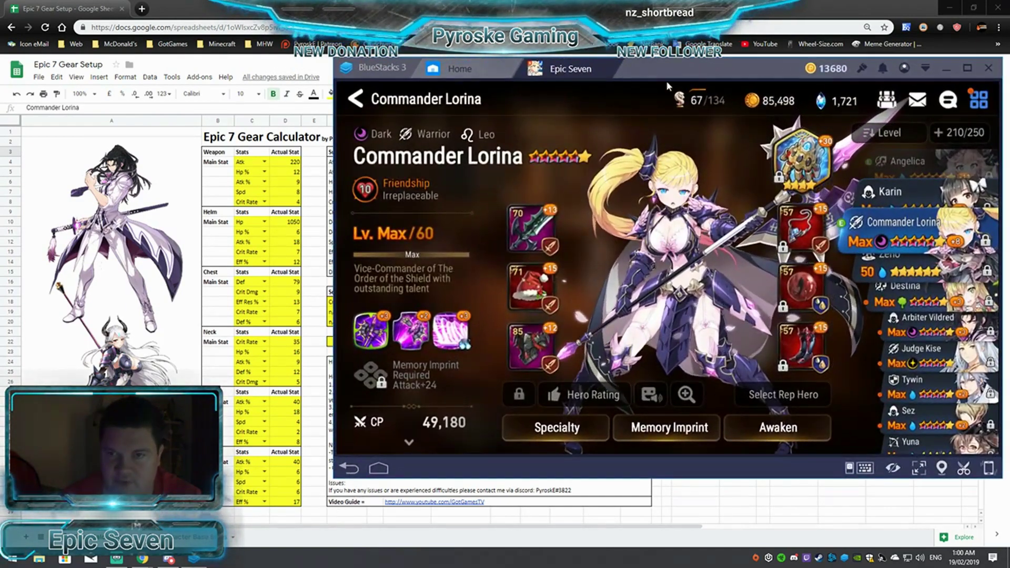
left_click_drag(673, 75, 890, 93)
left_click(747, 463)
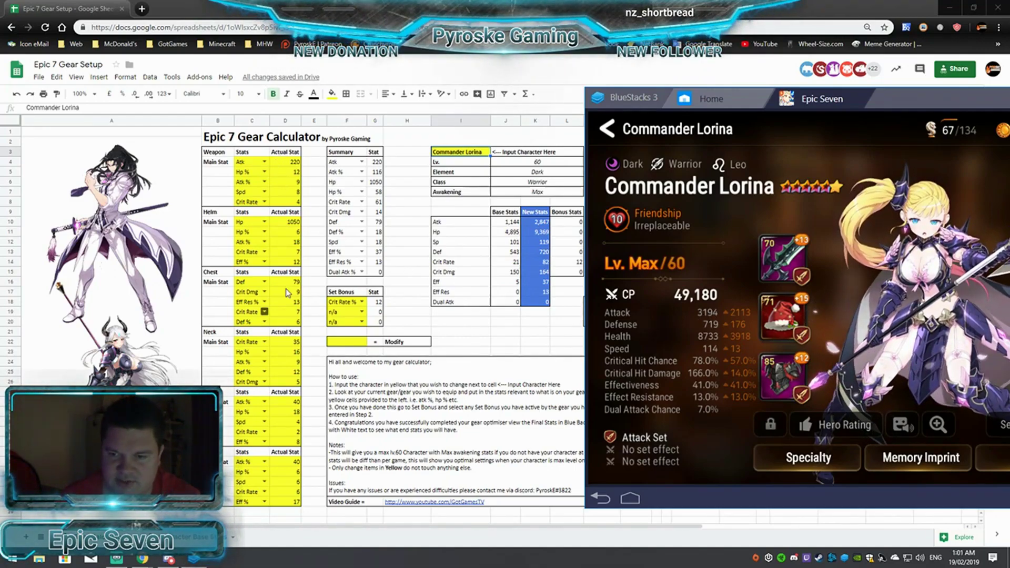
left_click(772, 256)
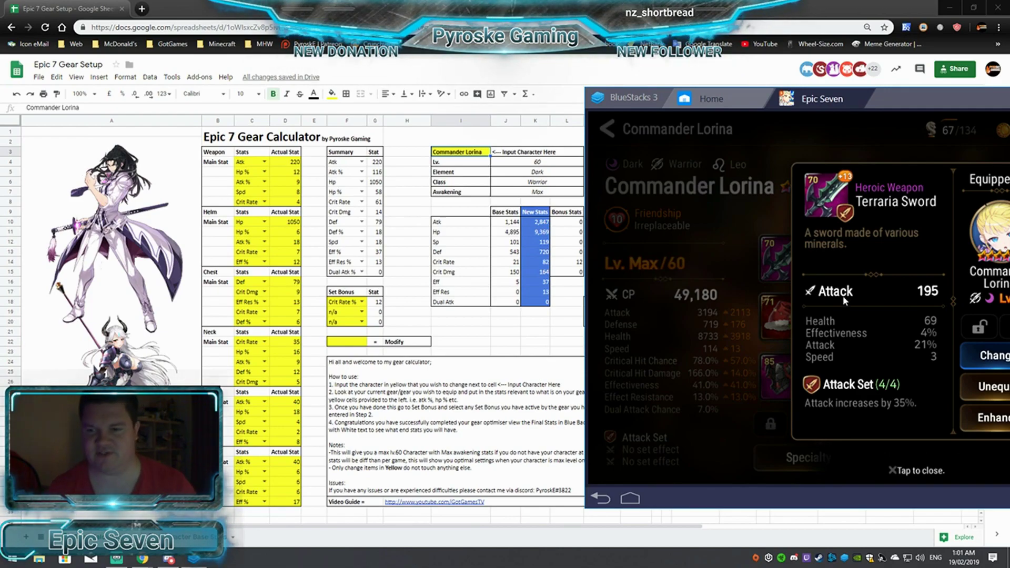
Set the weapon's Atk to 195 and its second stat to Hp 69
left_click(287, 162)
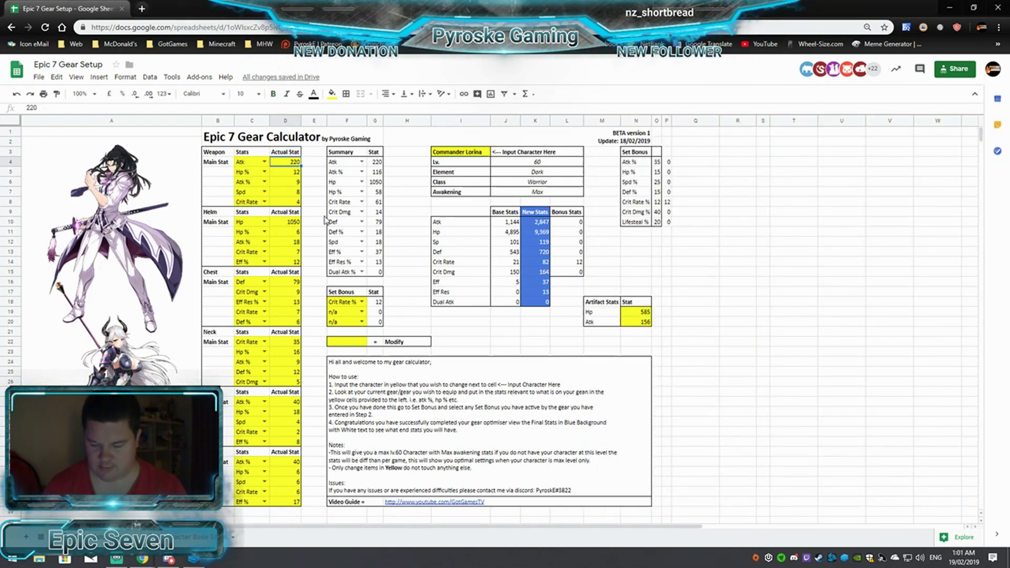
type("195")
key("Return")
key("alt+Tab")
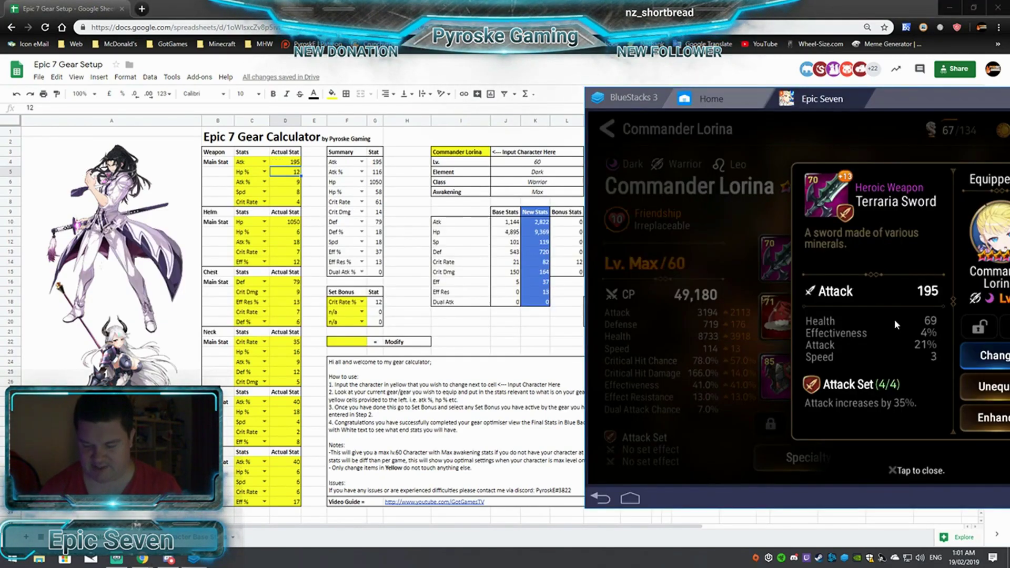
key("alt+Tab")
key("Return")
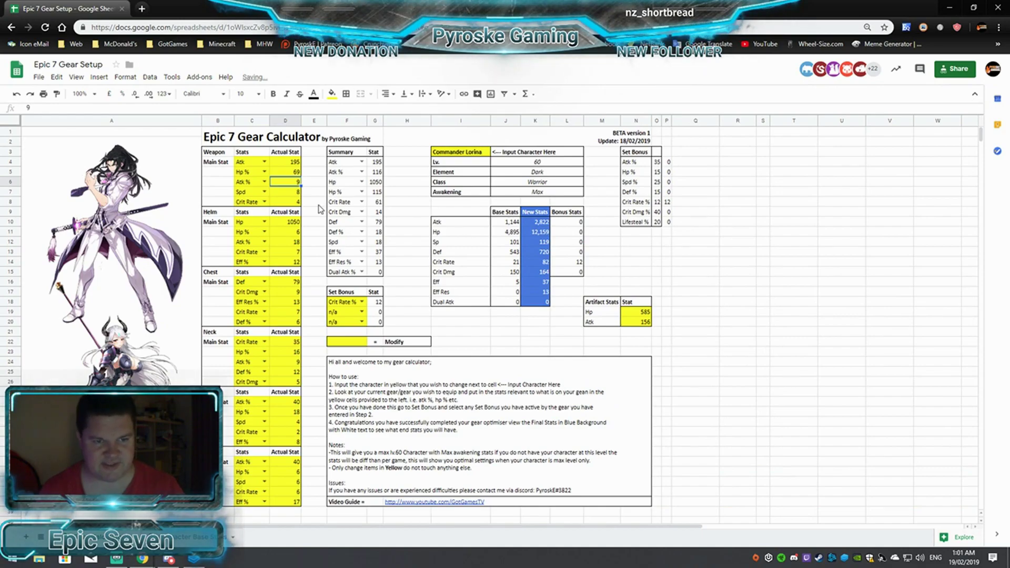
left_click(264, 172)
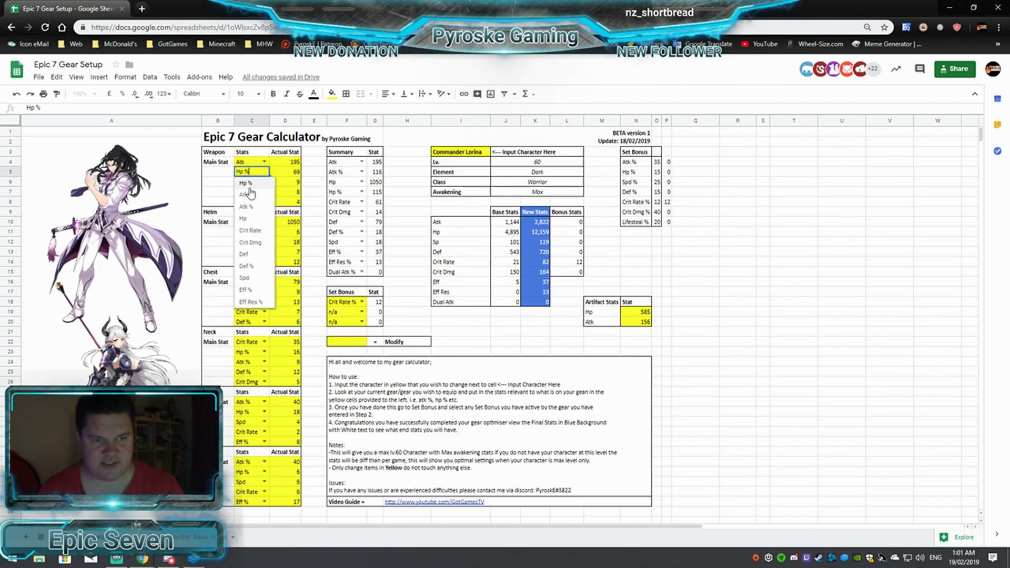
left_click(243, 219)
key("alt+Tab")
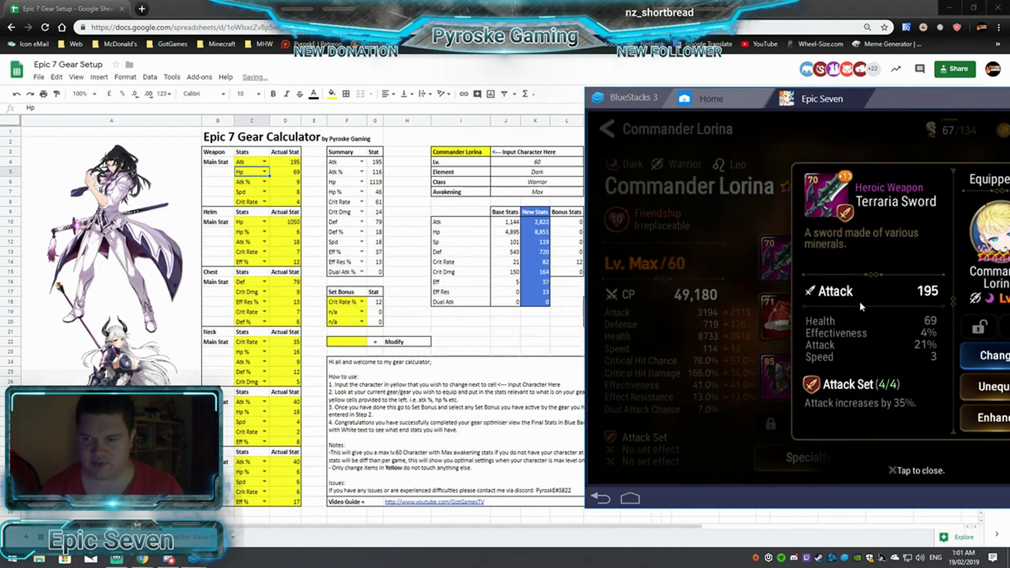
key("alt+Tab")
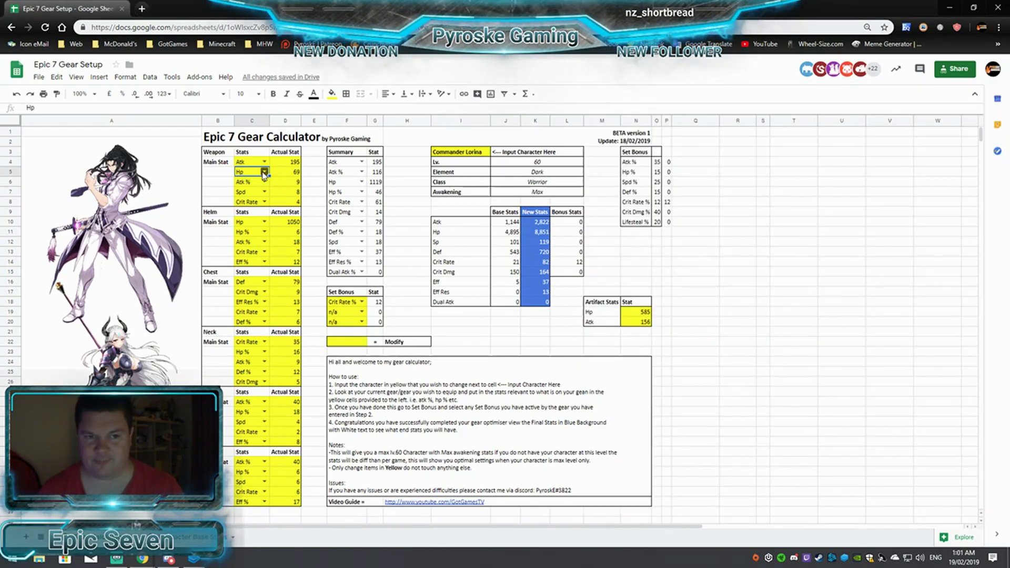
Make the next weapon substat Eff % with value 4
left_click(291, 183)
key("alt+Tab")
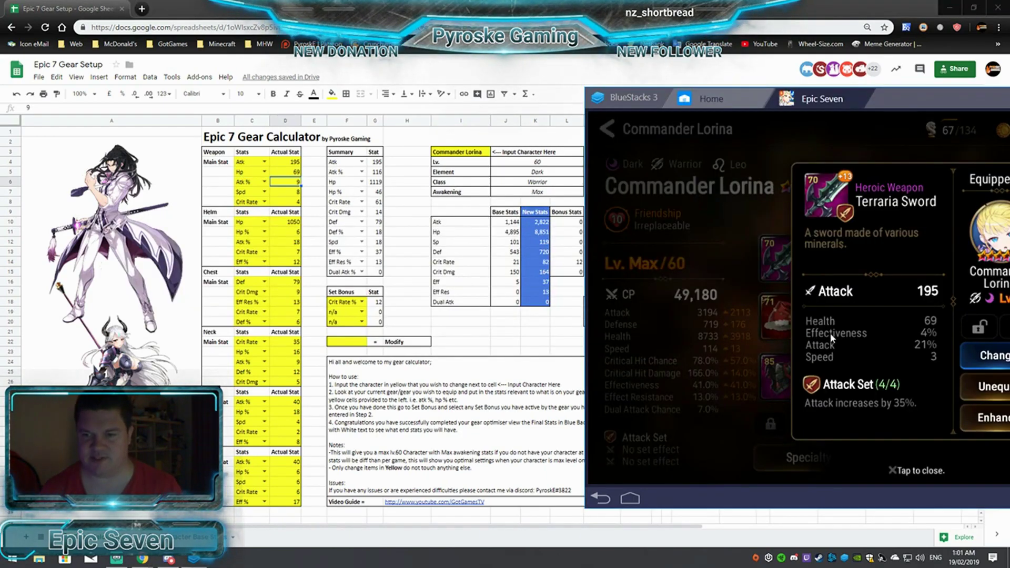
key("alt+Tab")
type("4")
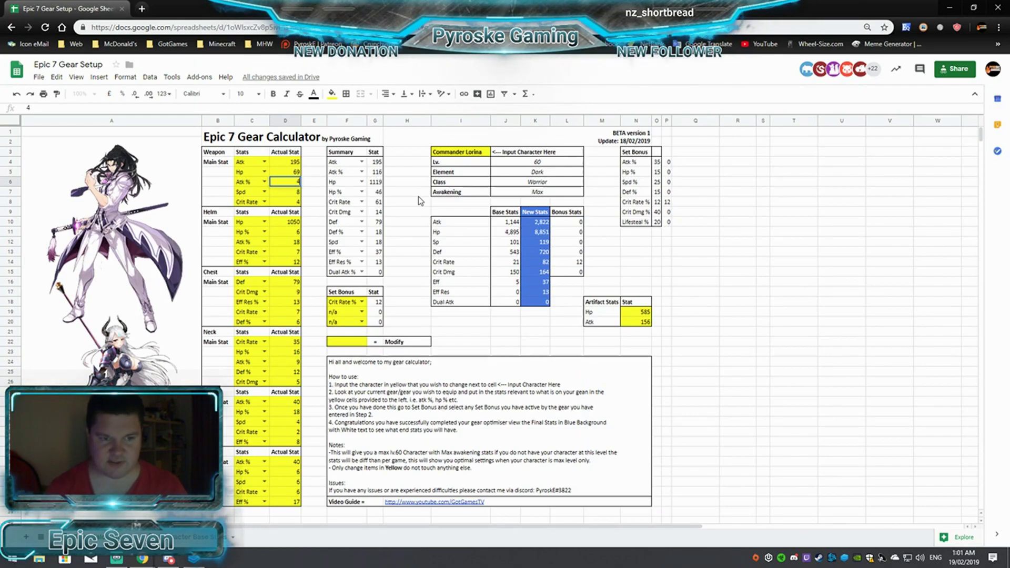
key("Return")
left_click(264, 182)
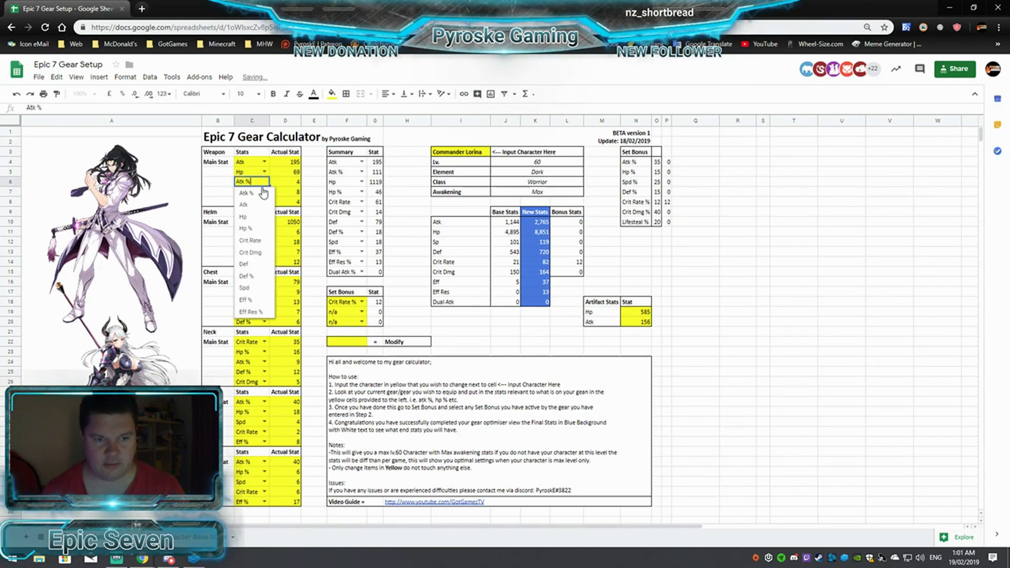
left_click(255, 302)
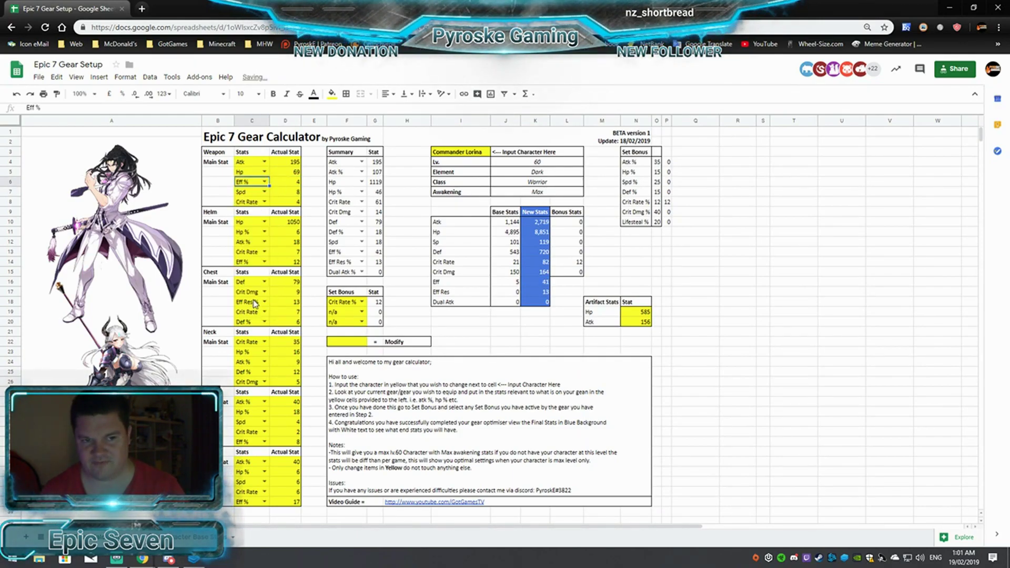
Set the third weapon substat to Atk % 21
left_click(287, 192)
key("alt+Tab")
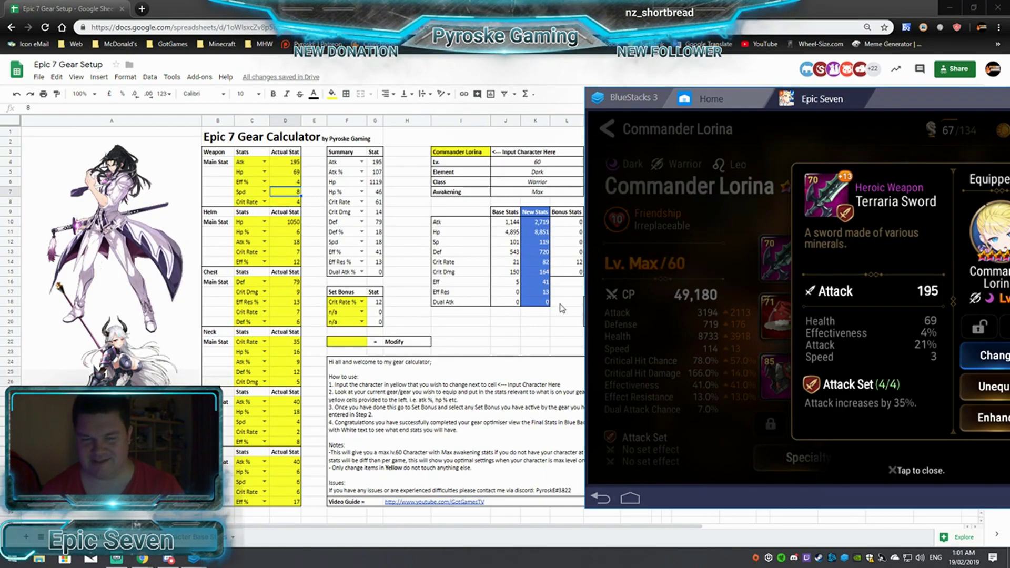
key("alt+Tab")
left_click(264, 192)
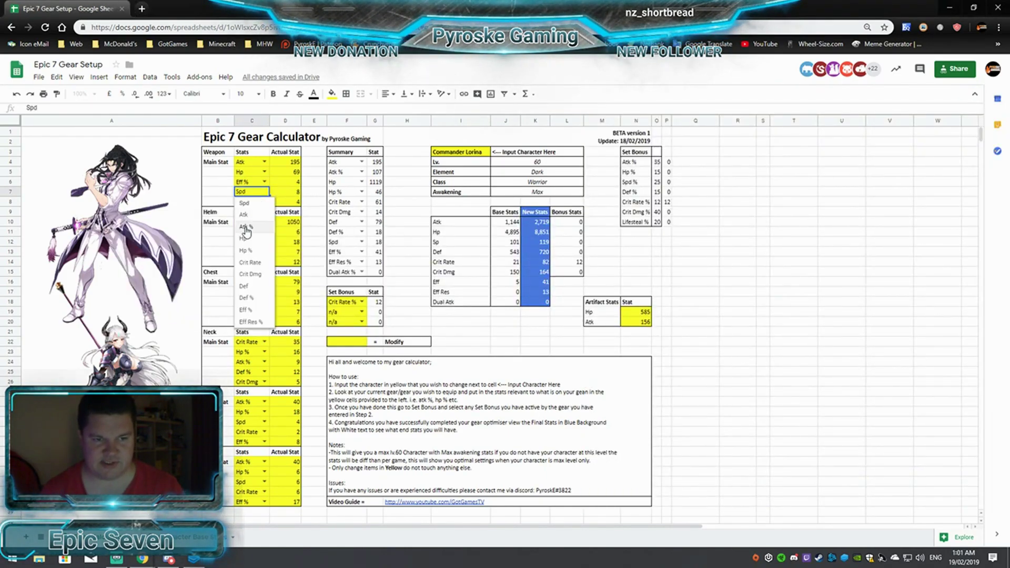
left_click(250, 232)
type("21")
key("Return")
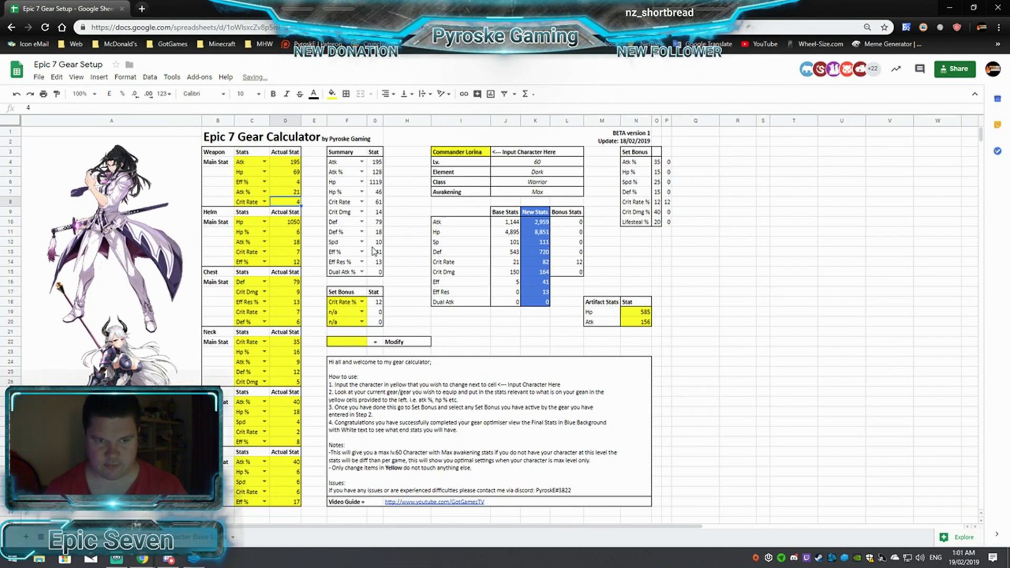
Change the last weapon substat from Crit Rate to Spd 3 and close the game's sword popup
key("alt+Tab")
key("alt+Tab")
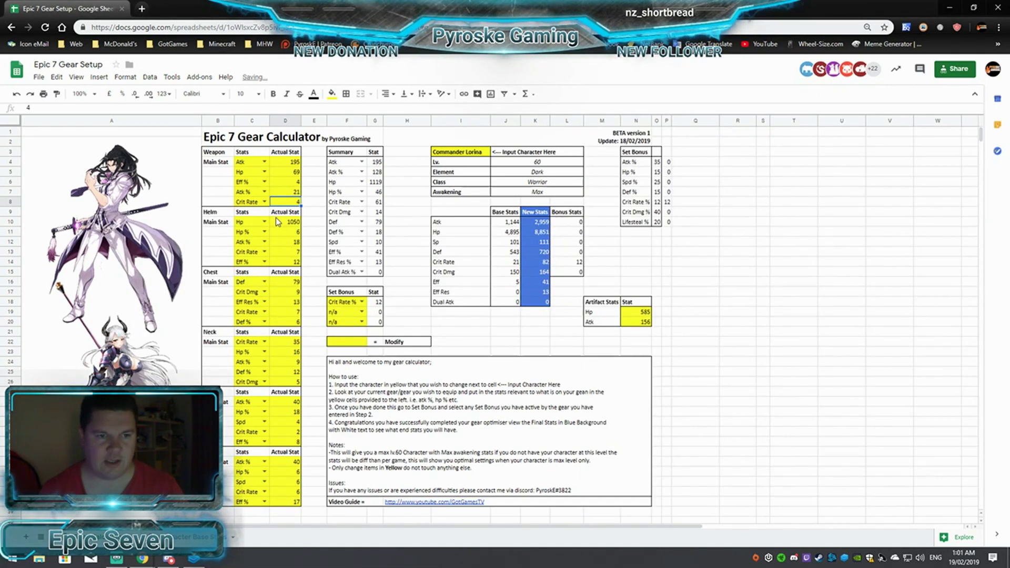
left_click(264, 201)
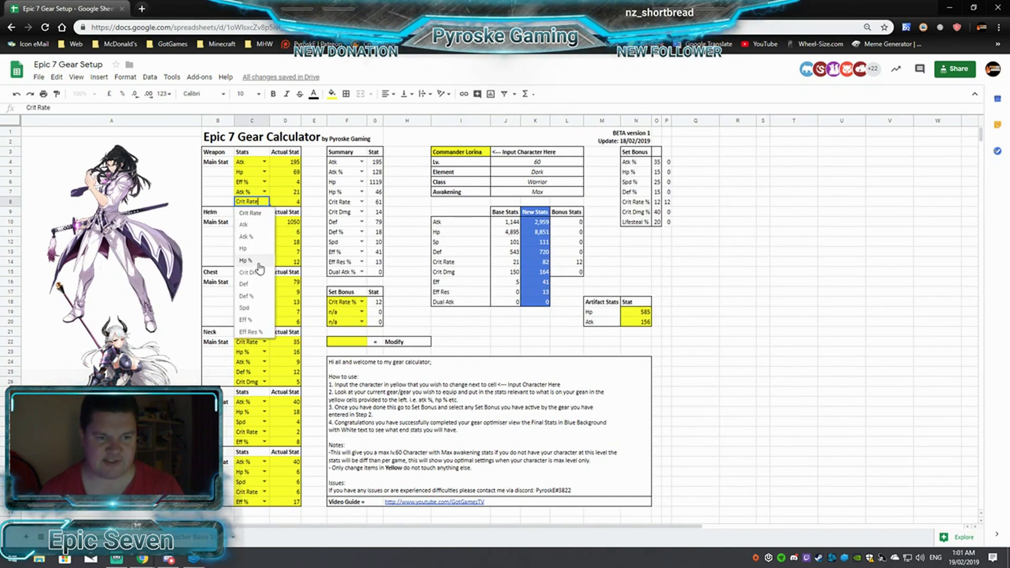
left_click(243, 308)
left_click(289, 203)
key("alt+Tab")
key("alt+Tab")
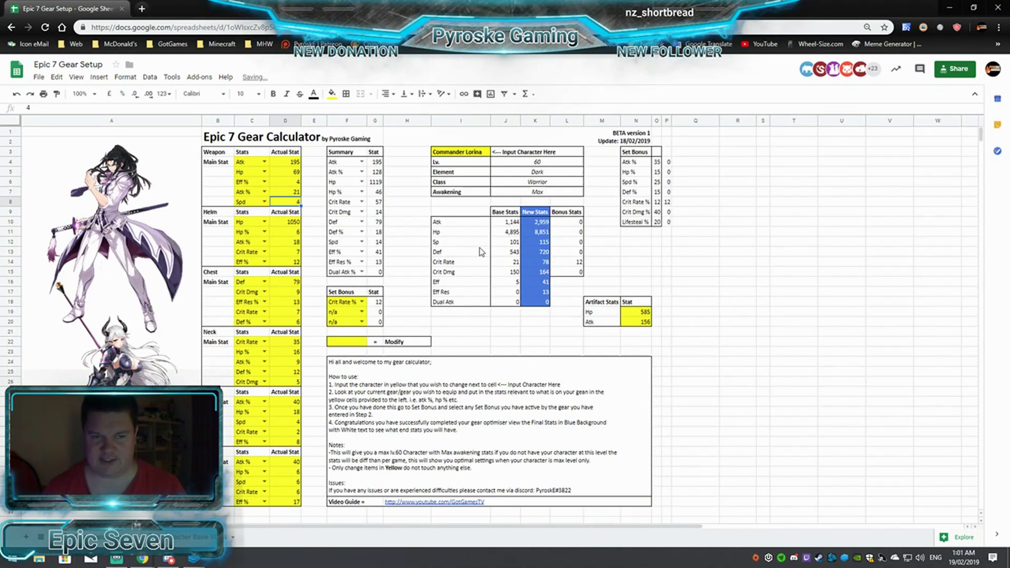
type("3")
key("Return")
key("alt+Tab")
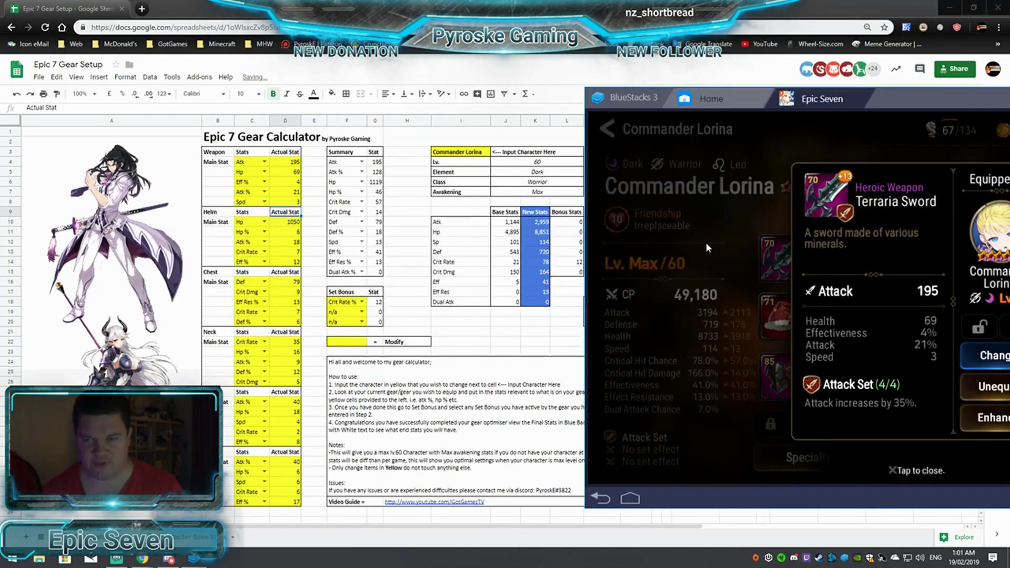
left_click(750, 237)
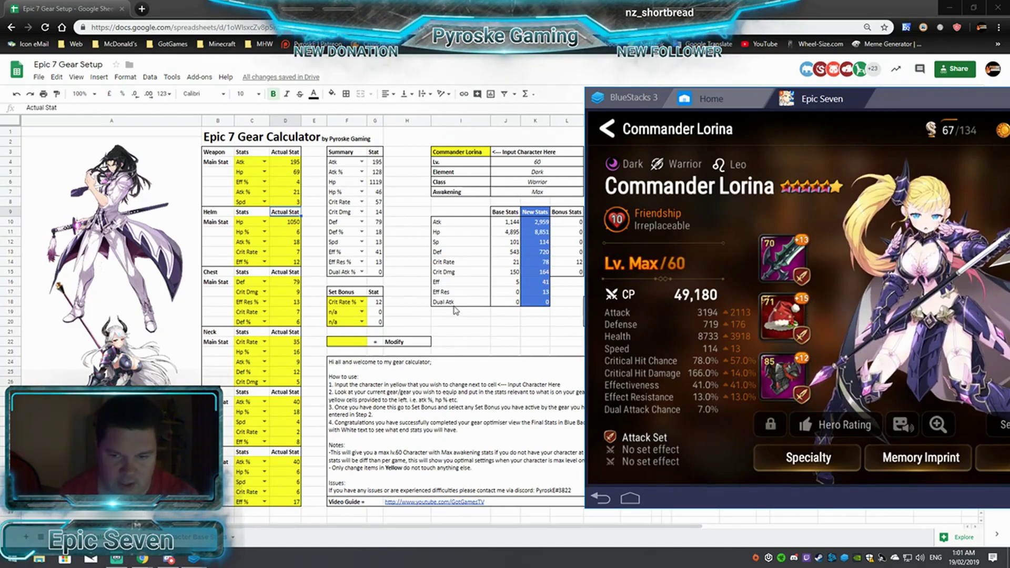
Switch the first Set Bonus from Crit Rate % to Atk % 35, raising New Stats Atk to 3,360
left_click_drag(890, 105, 764, 108)
left_click(346, 302)
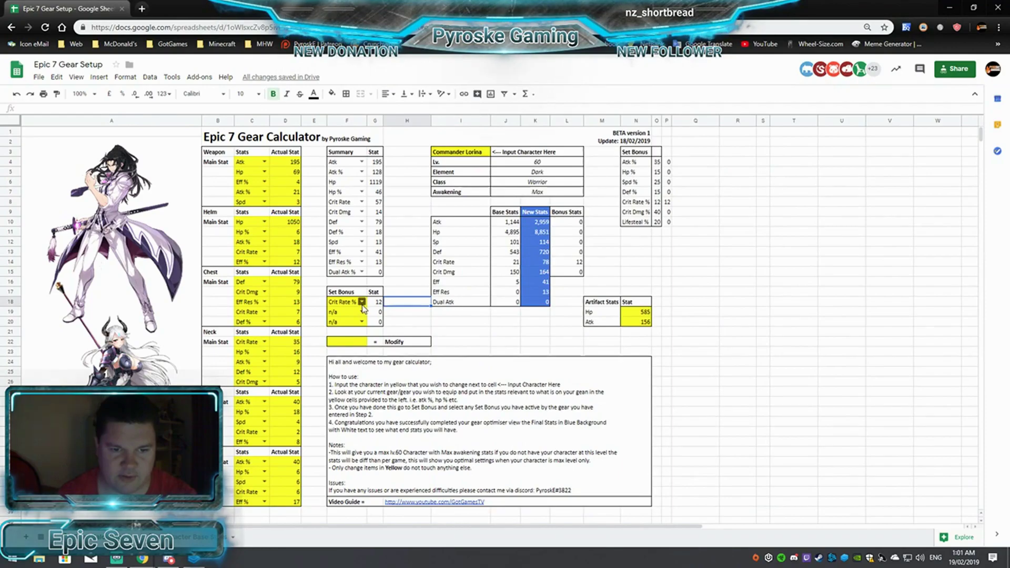
left_click(362, 301)
left_click(346, 337)
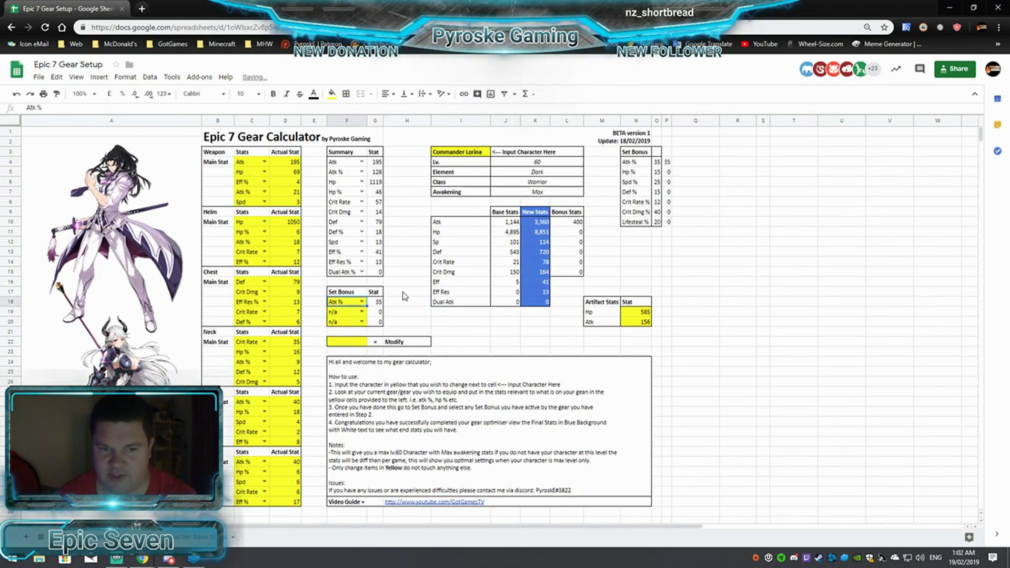
left_click(411, 295)
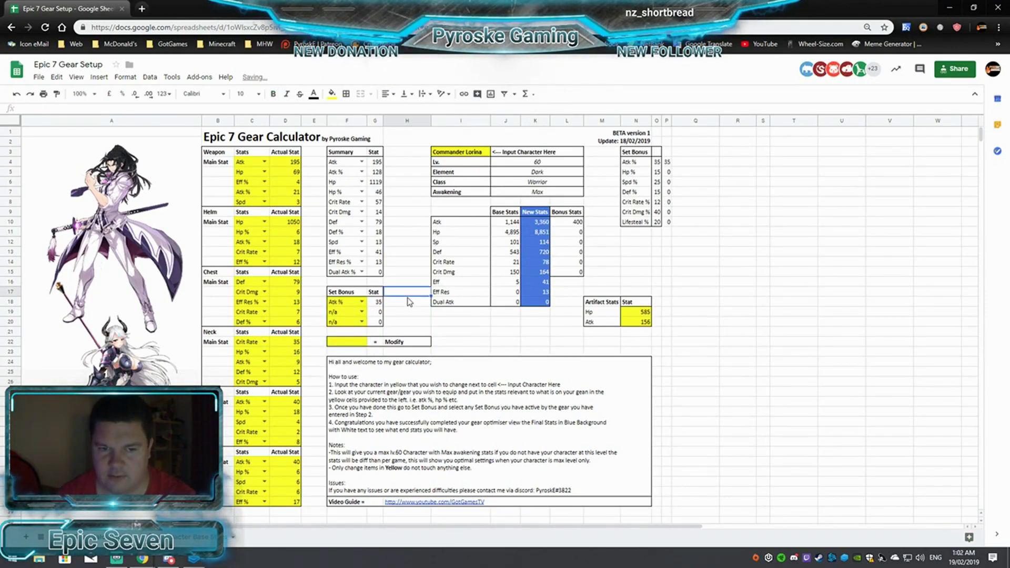
left_click(207, 537)
left_click(105, 537)
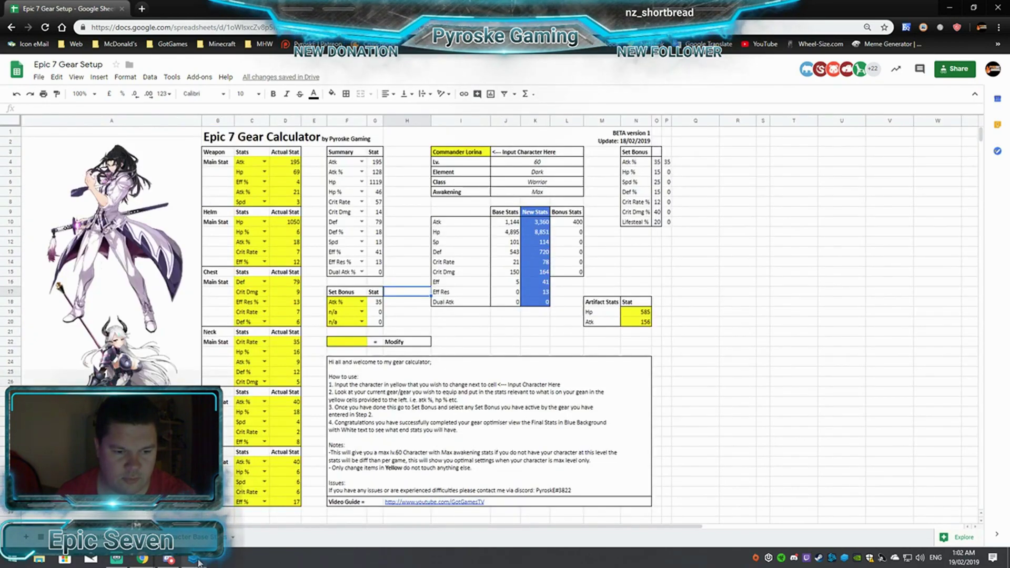
left_click(194, 559)
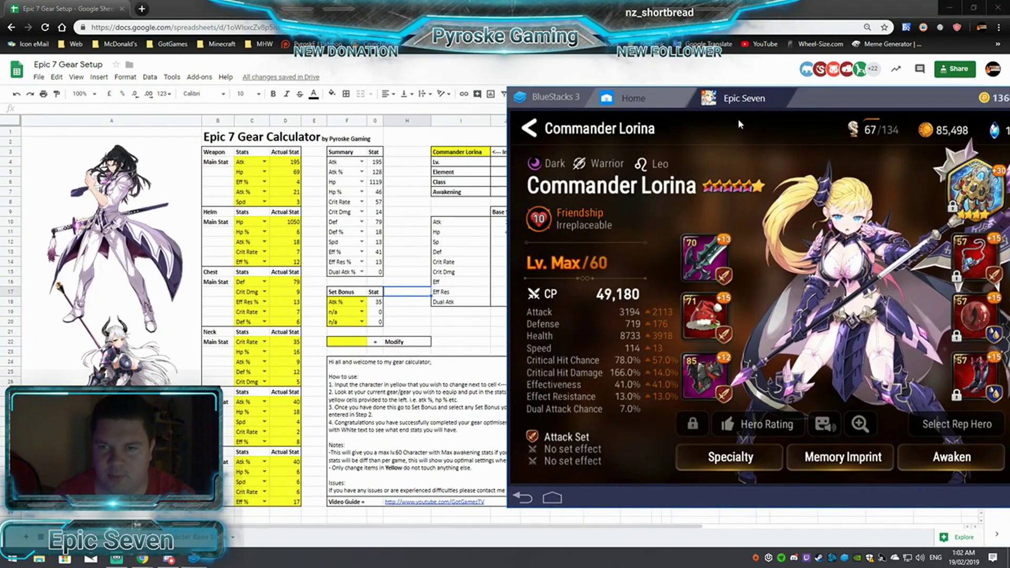
View Commander Lorina's awakening rune tree in the game beside the sheet
left_click_drag(841, 101, 891, 100)
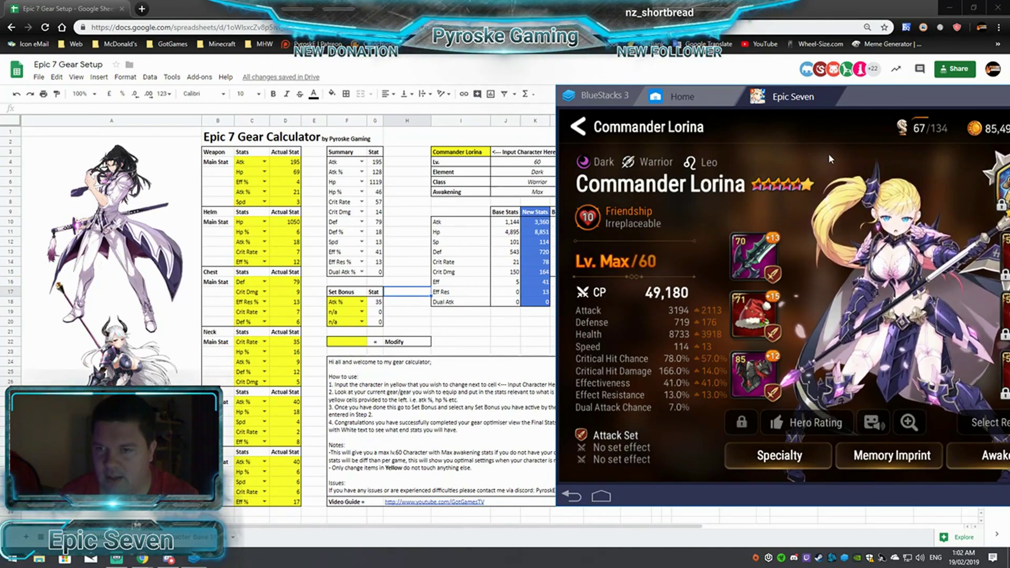
left_click_drag(868, 96, 762, 107)
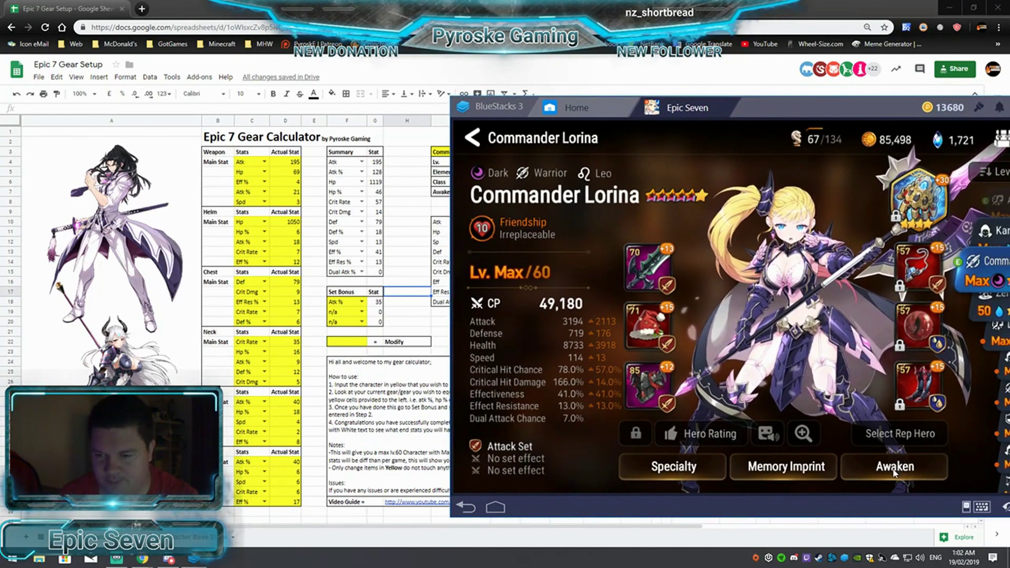
left_click(844, 466)
left_click(842, 466)
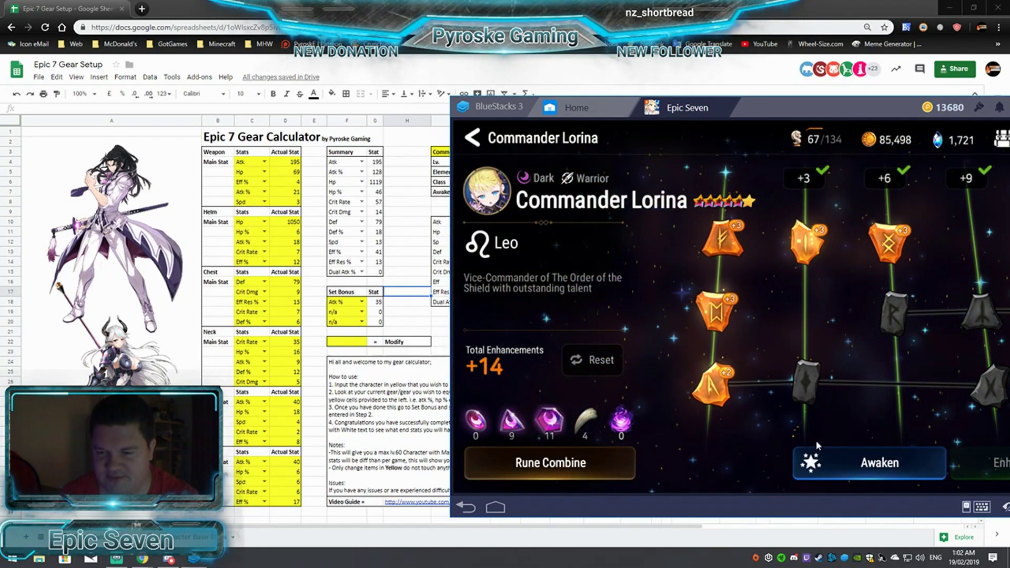
left_click_drag(645, 117, 467, 120)
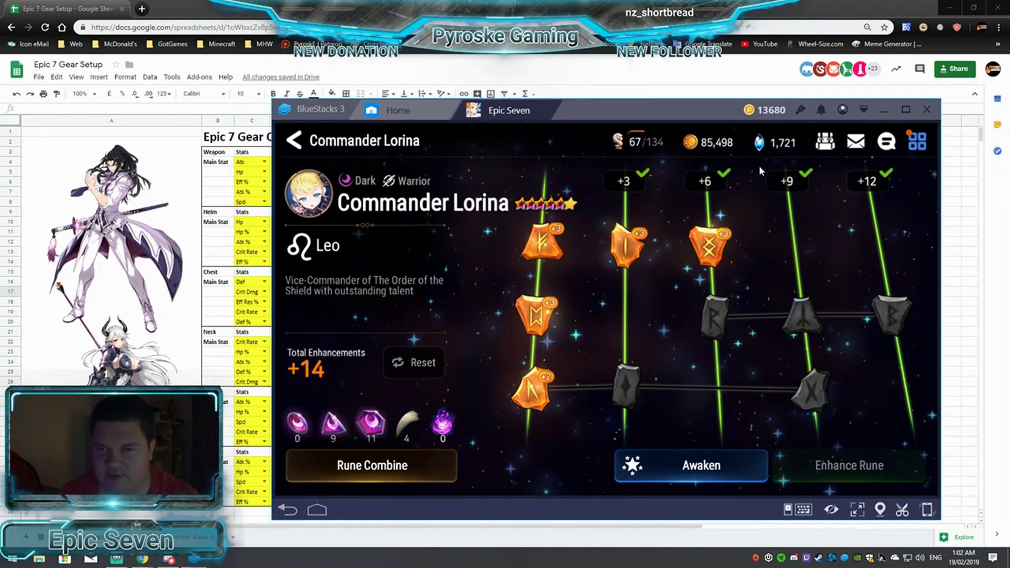
left_click_drag(629, 111, 930, 84)
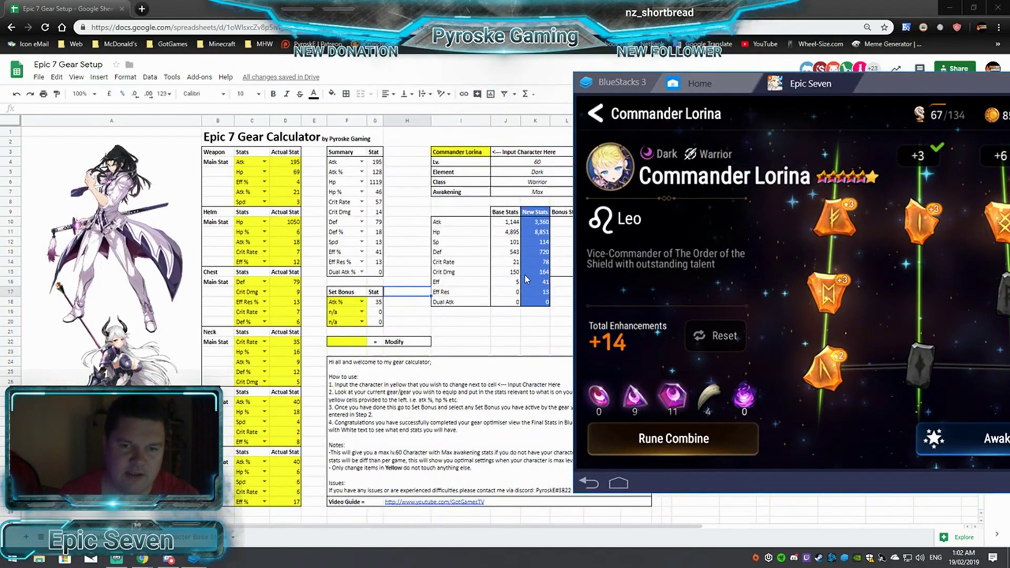
left_click_drag(913, 89, 646, 112)
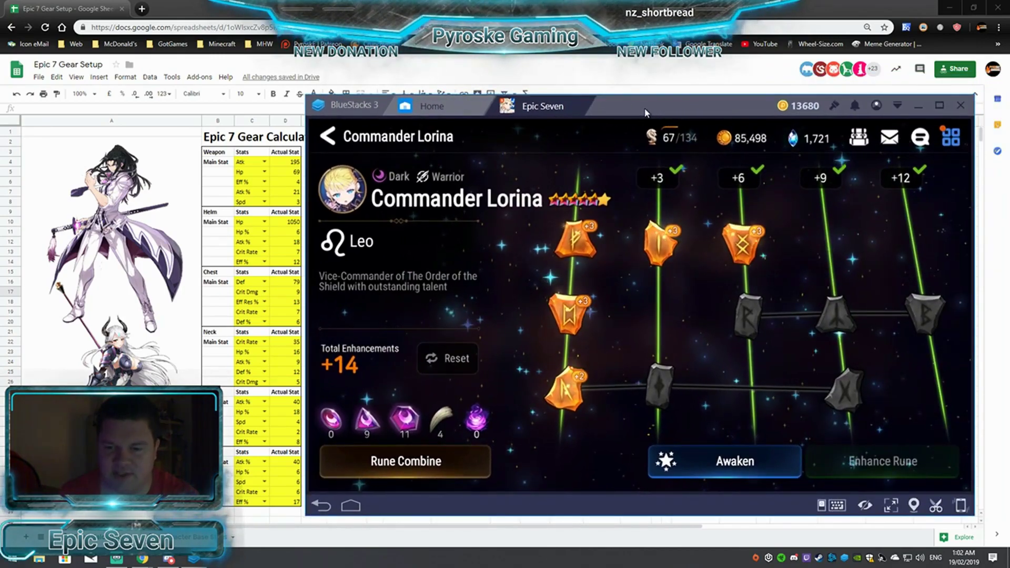
Leave the rune tree for the hero view and bring up the game's main navigation menu
key("Escape")
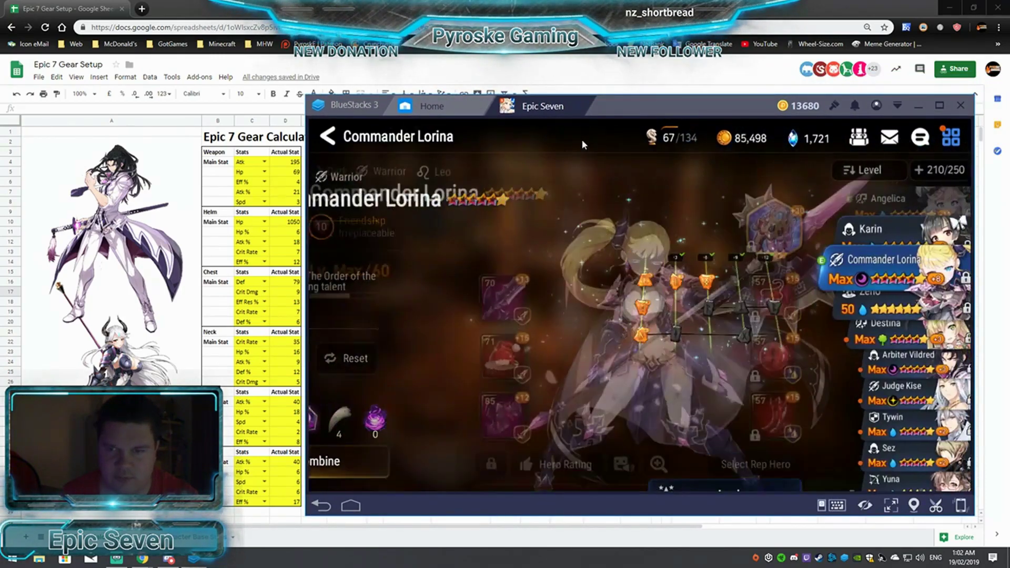
left_click_drag(608, 113, 889, 138)
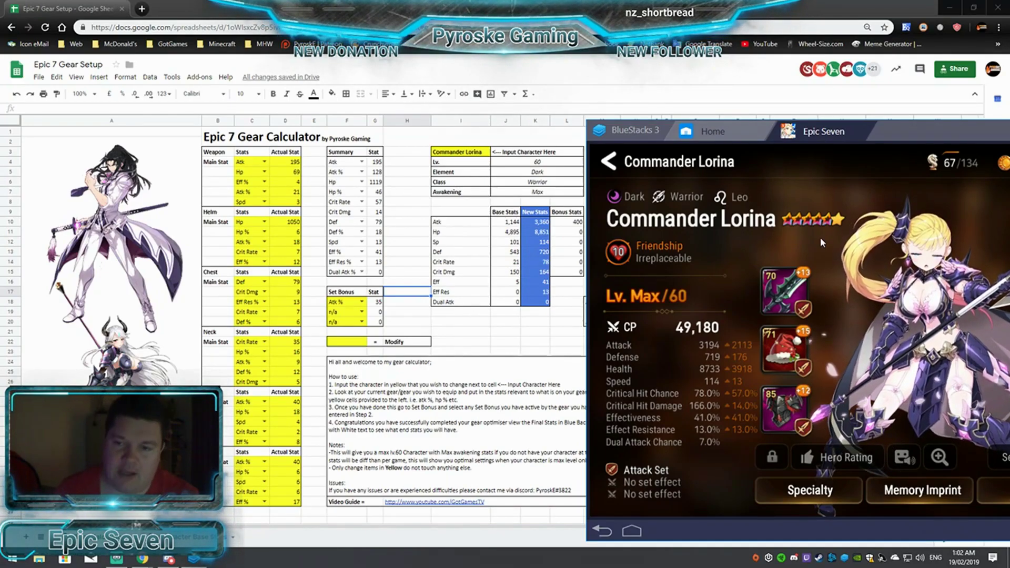
left_click_drag(921, 130, 603, 120)
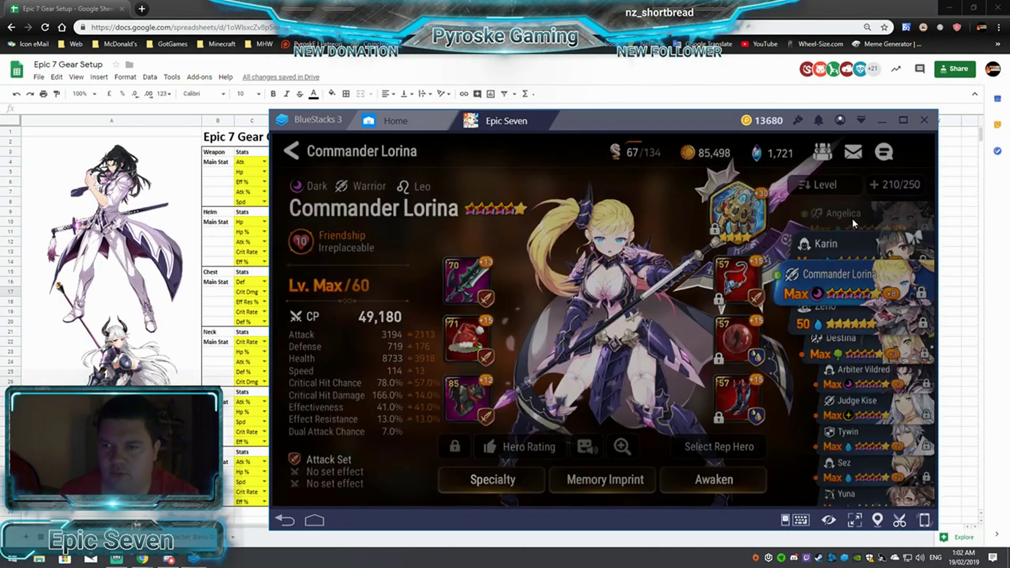
left_click(884, 152)
Go to the Hero Journal and pull up Iseria's hero details
left_click(762, 184)
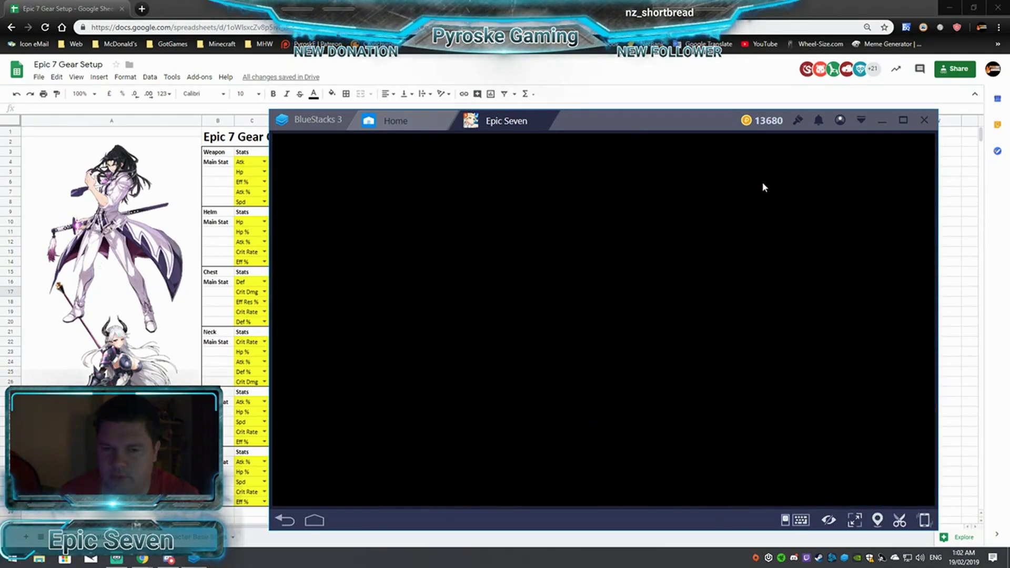
left_click_drag(651, 121, 715, 136)
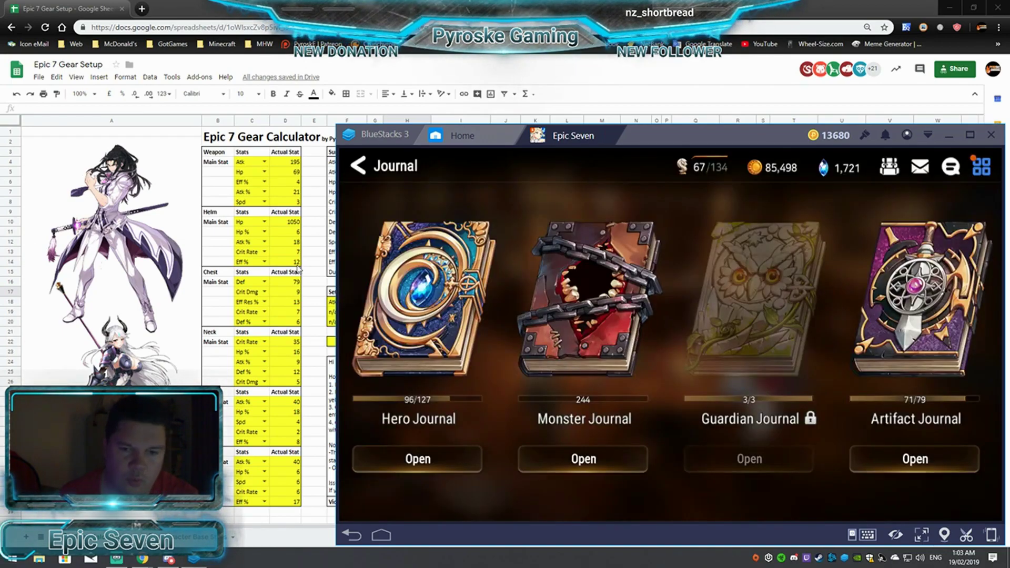
left_click(516, 304)
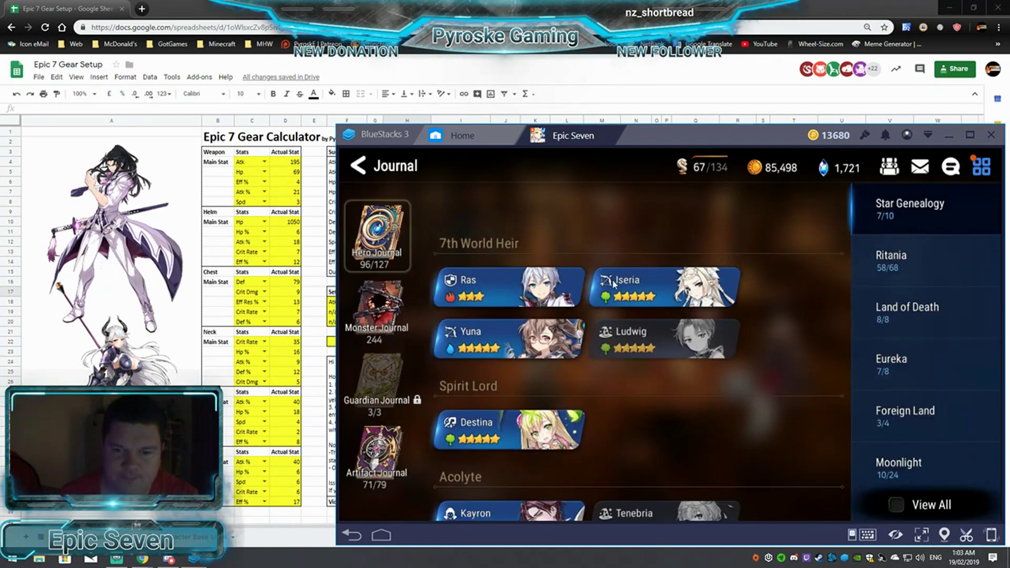
left_click(647, 276)
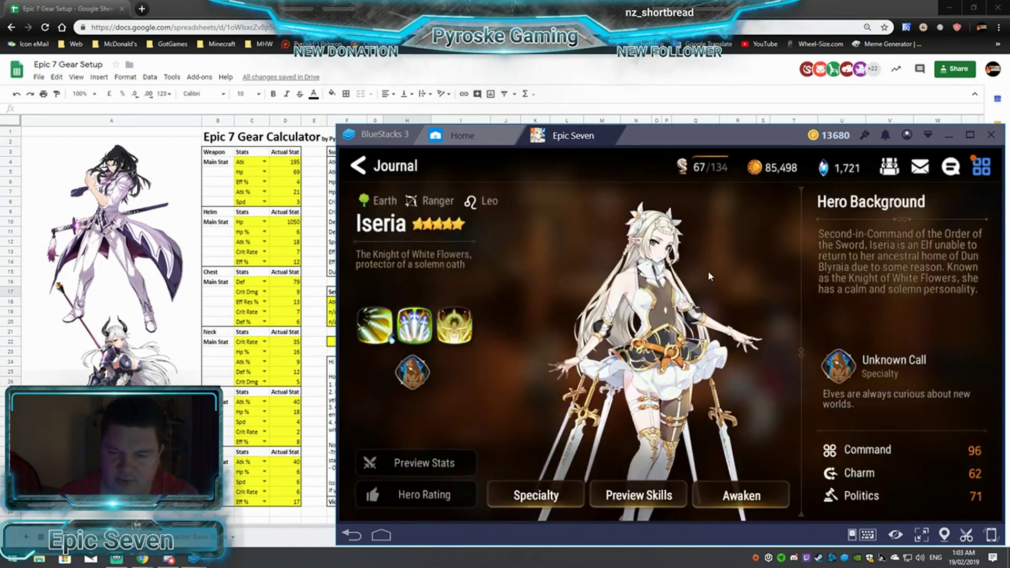
Preview Iseria's awakened stats at six and five stars, then return to the sheet
left_click(424, 463)
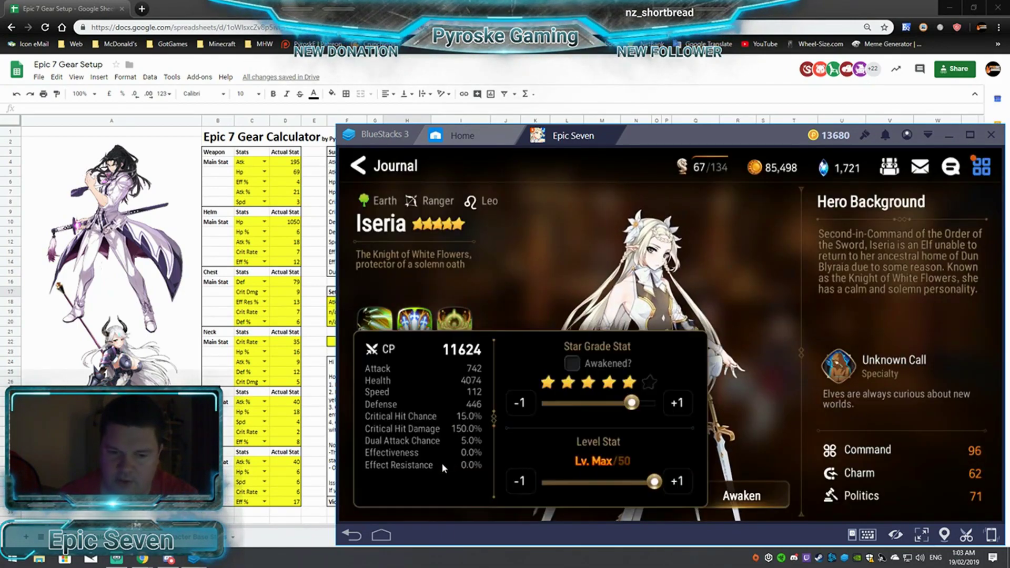
left_click(659, 401)
left_click(571, 363)
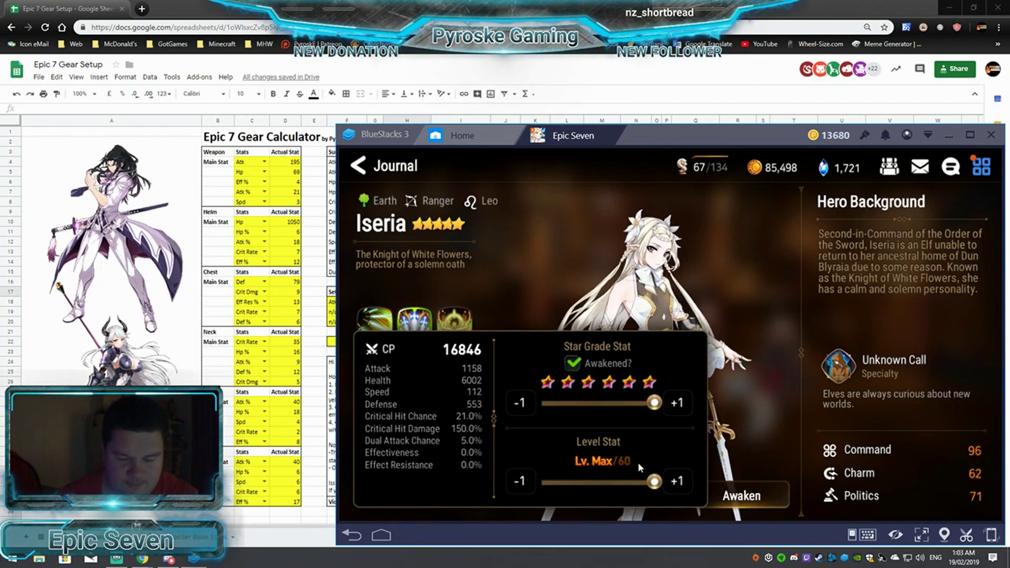
left_click(516, 411)
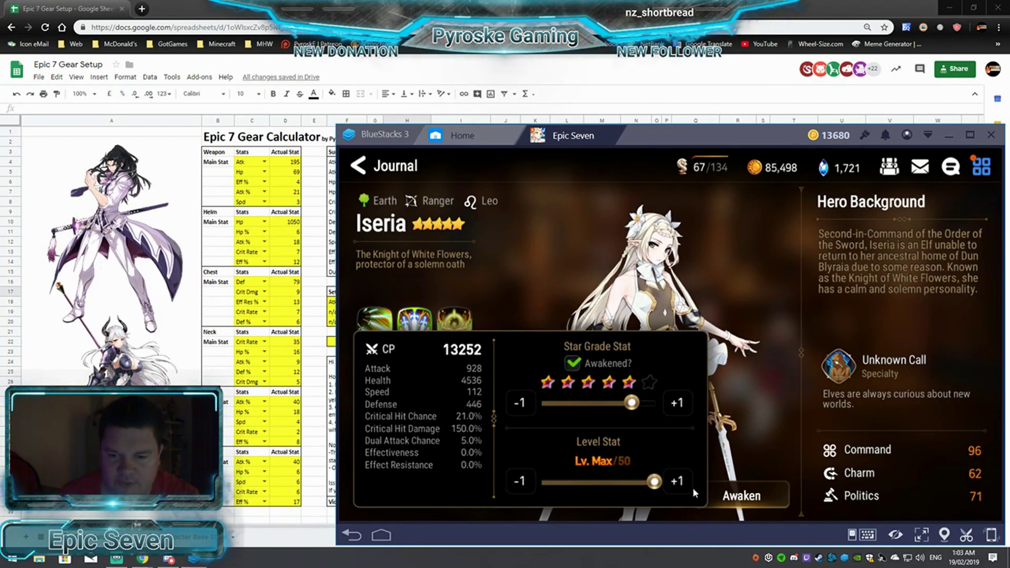
left_click(677, 403)
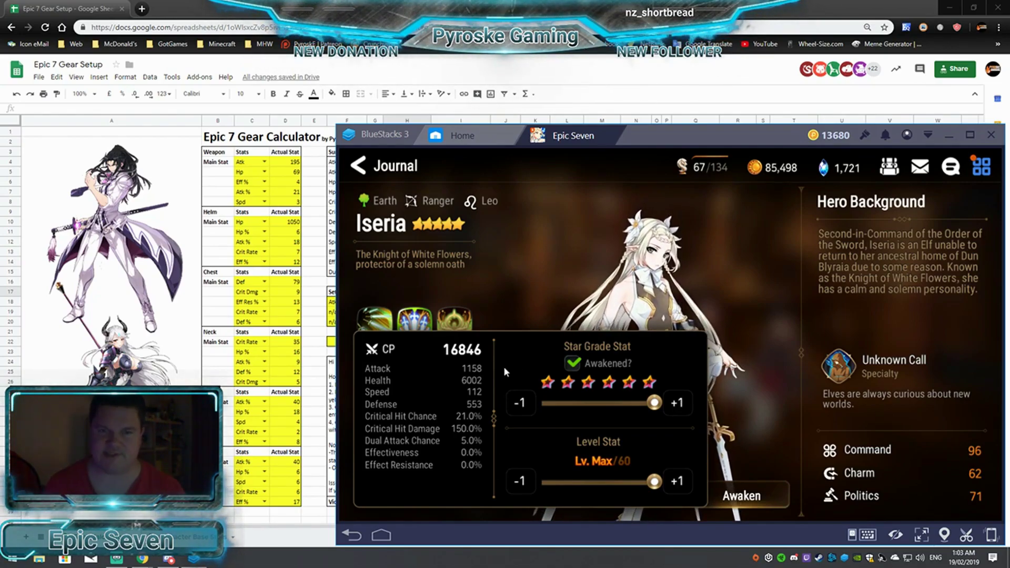
left_click(363, 166)
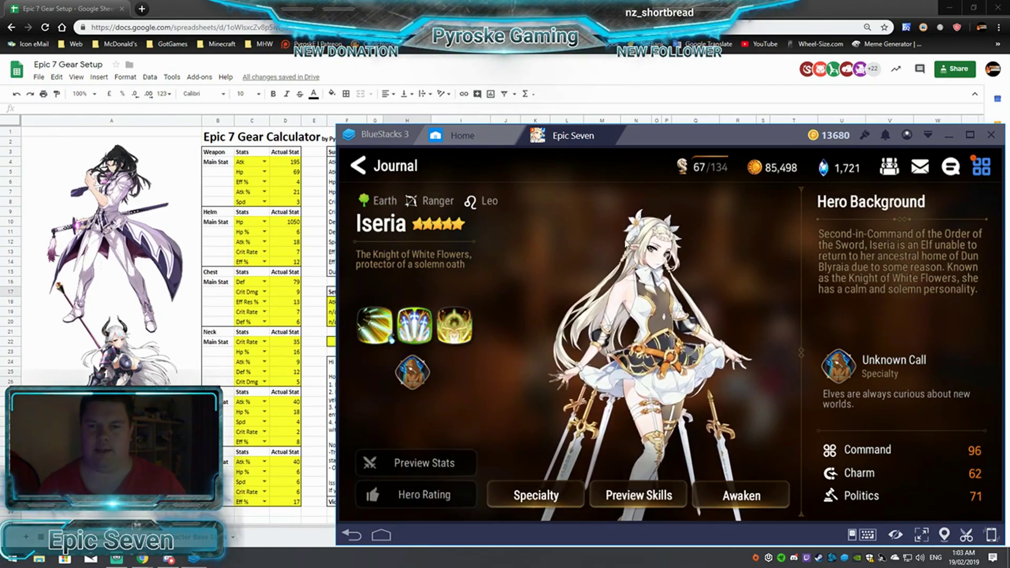
left_click(363, 166)
key("alt+Tab")
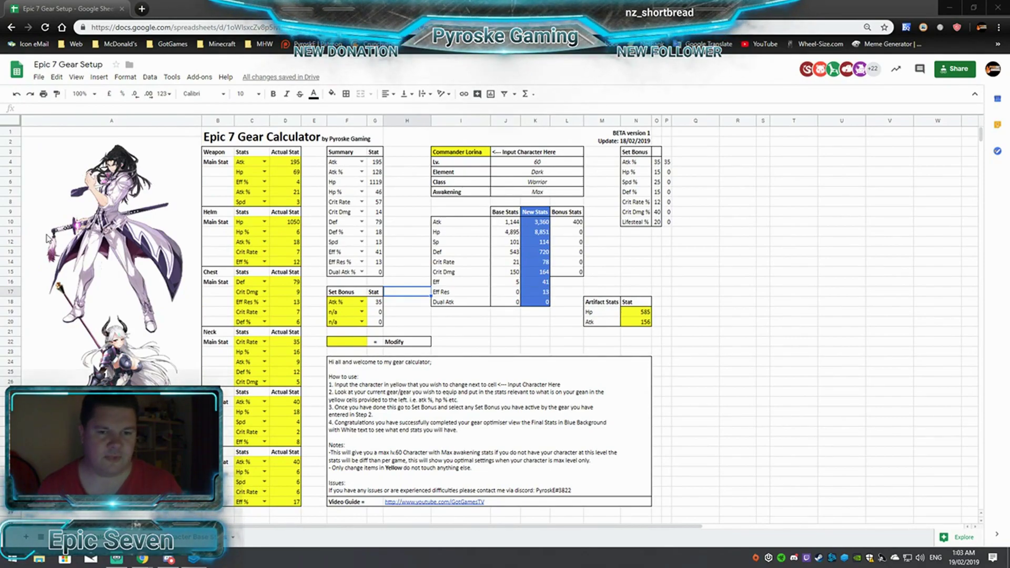
Set the character in I3 to Kise and check its looked-up details and New Stats
left_click(513, 323)
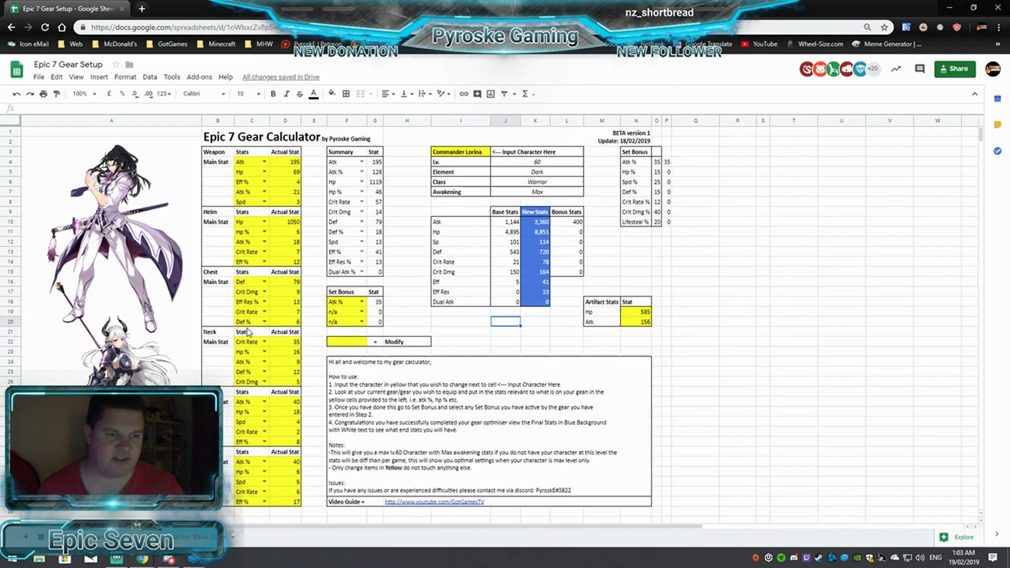
left_click_drag(537, 222, 536, 302)
left_click(607, 261)
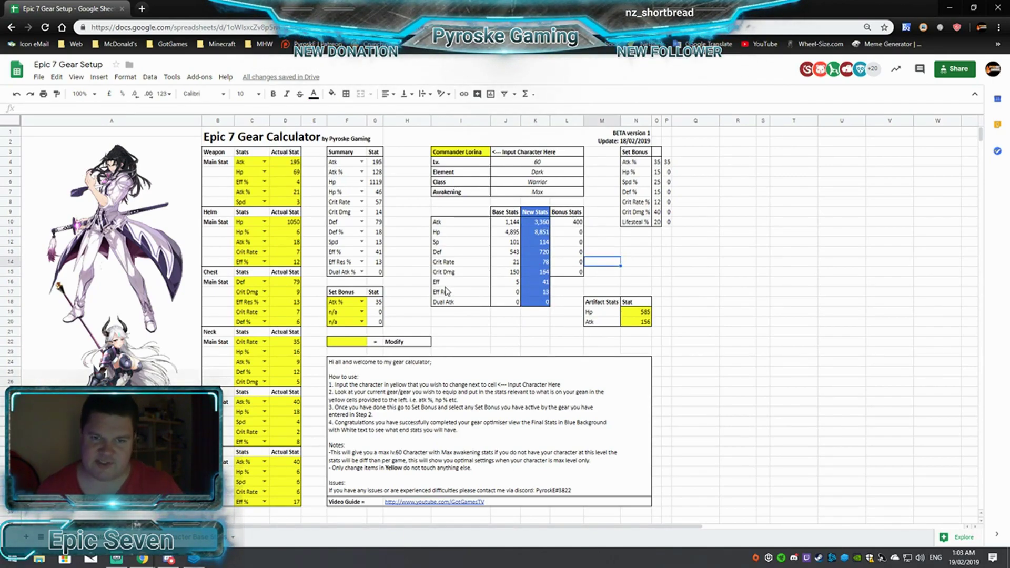
left_click(463, 155)
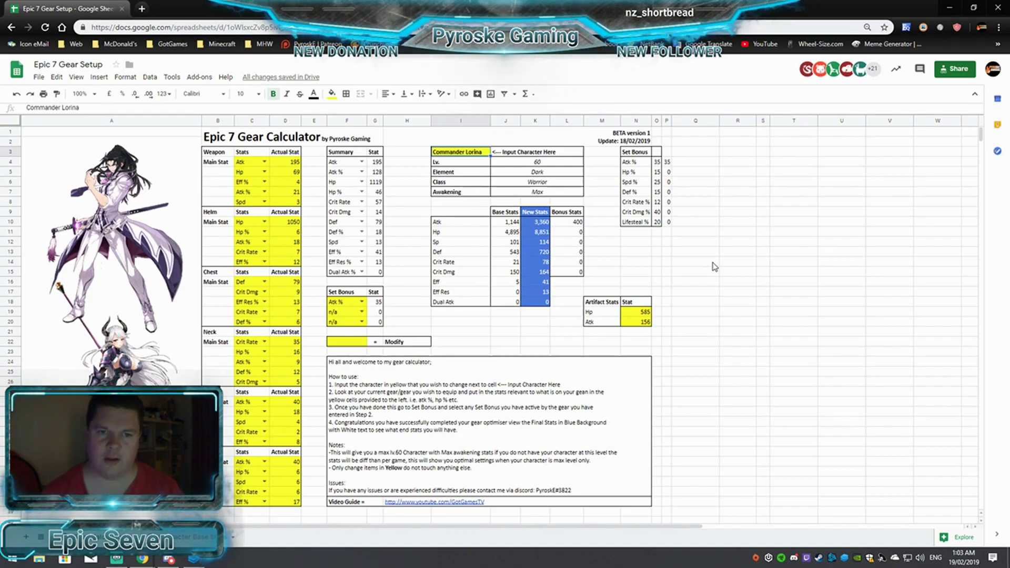
type("Kise")
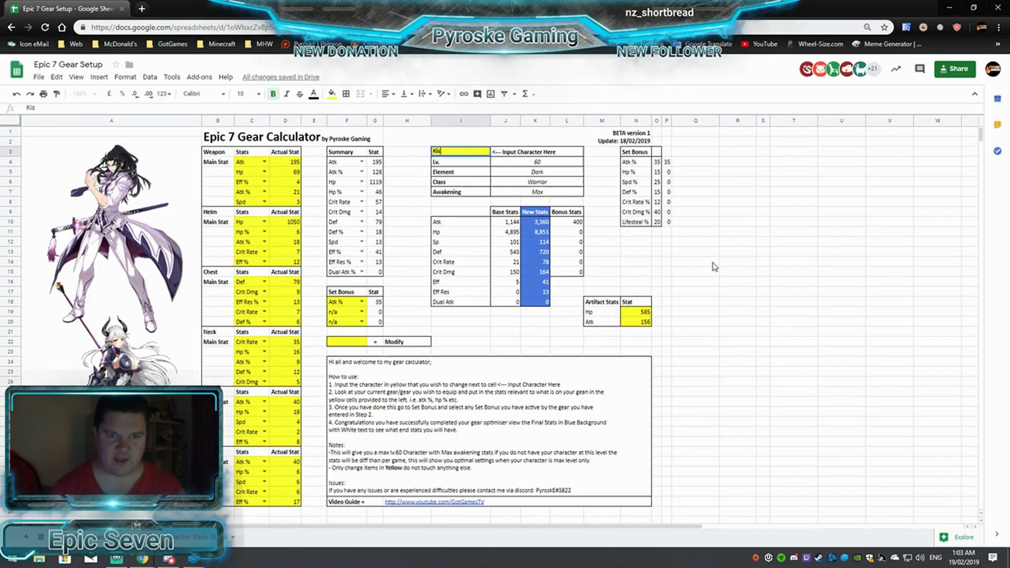
key("Return")
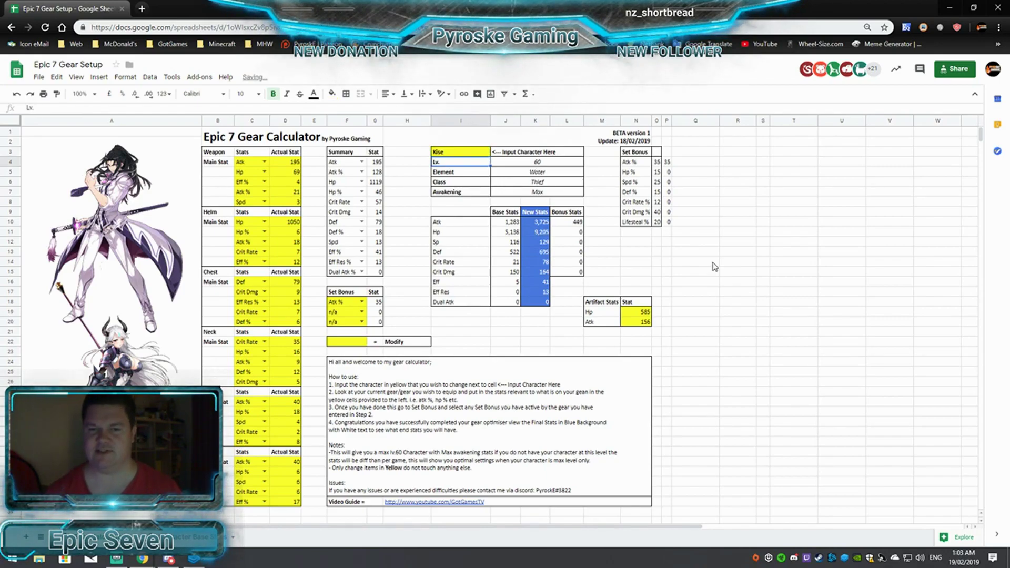
left_click(552, 163)
left_click(552, 174)
left_click(554, 183)
left_click(550, 193)
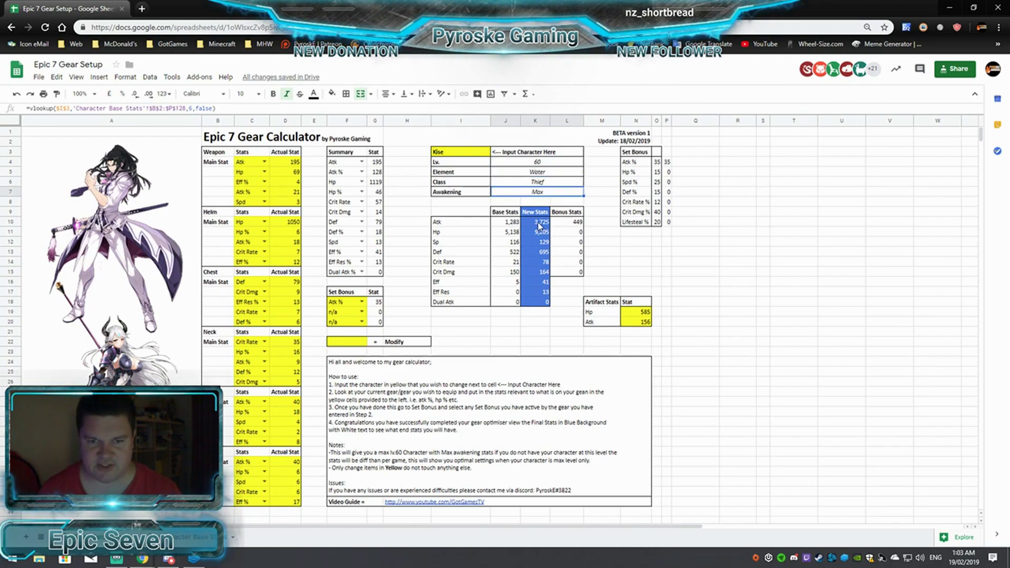
left_click_drag(539, 226, 544, 304)
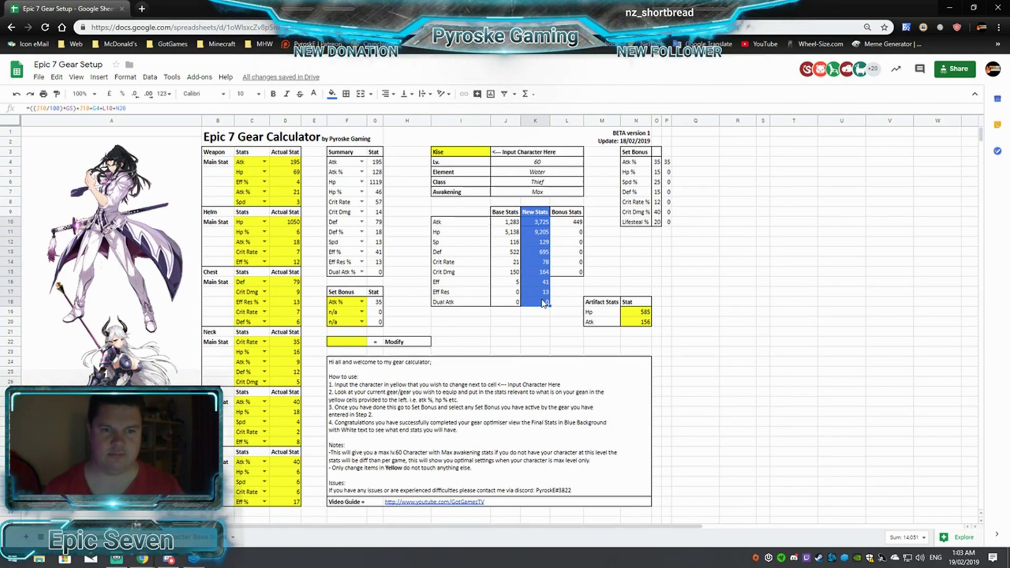
Enter Martial Artist Ken, then Luna, as the character in I3
left_click(450, 151)
type("Martial Art")
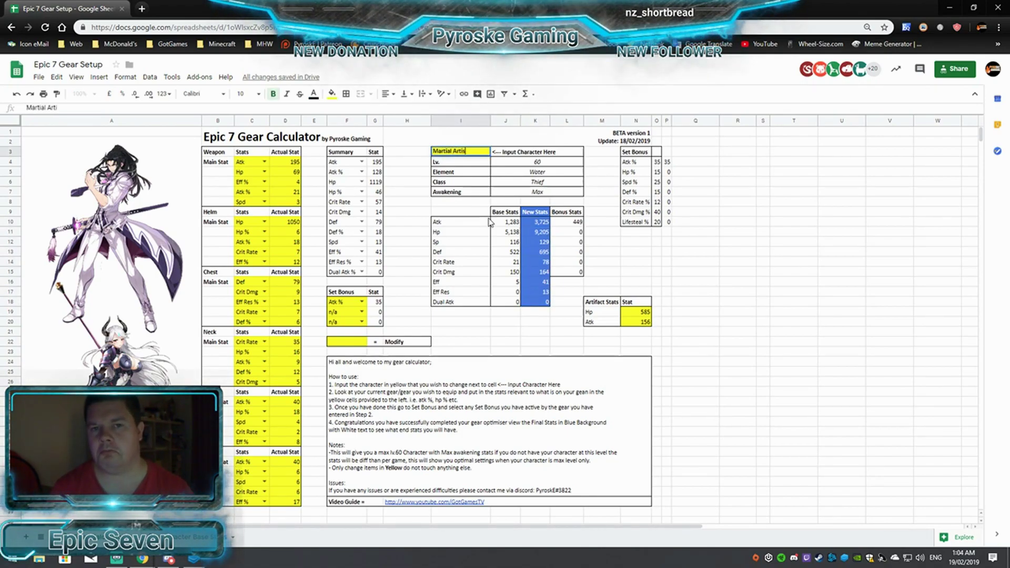
type("ist Ken")
key("Return")
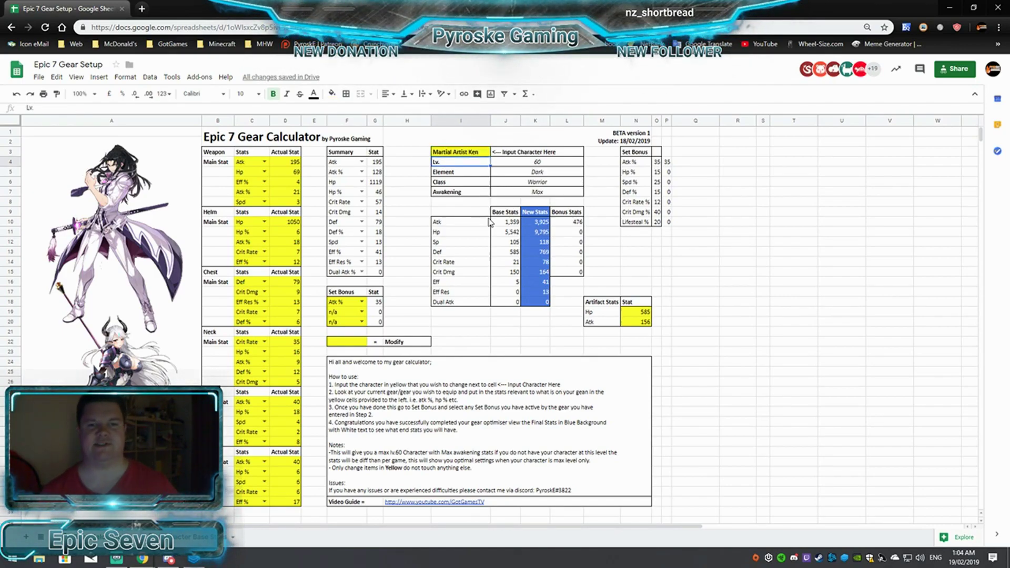
left_click(475, 152)
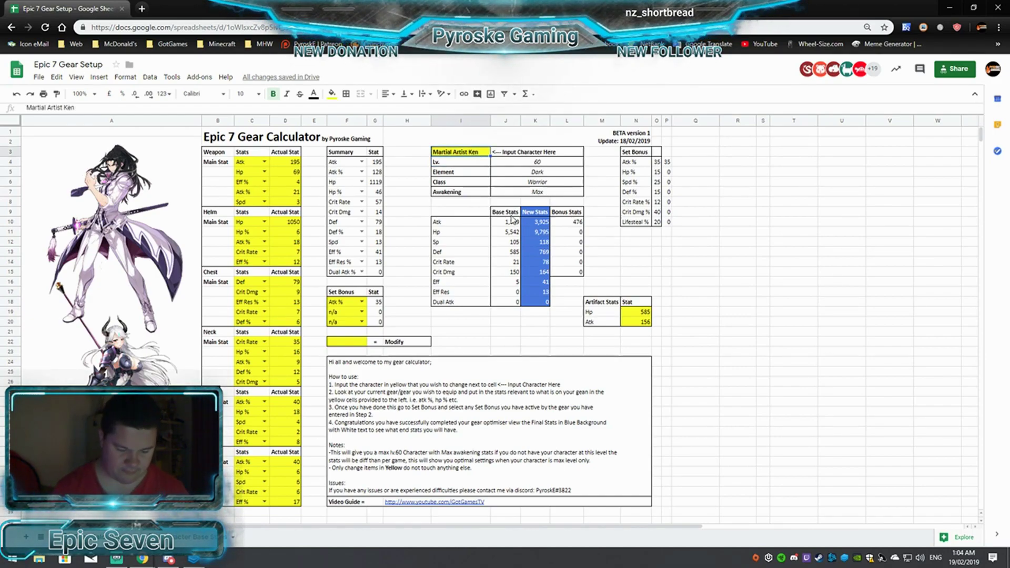
type("Luna")
key("Return")
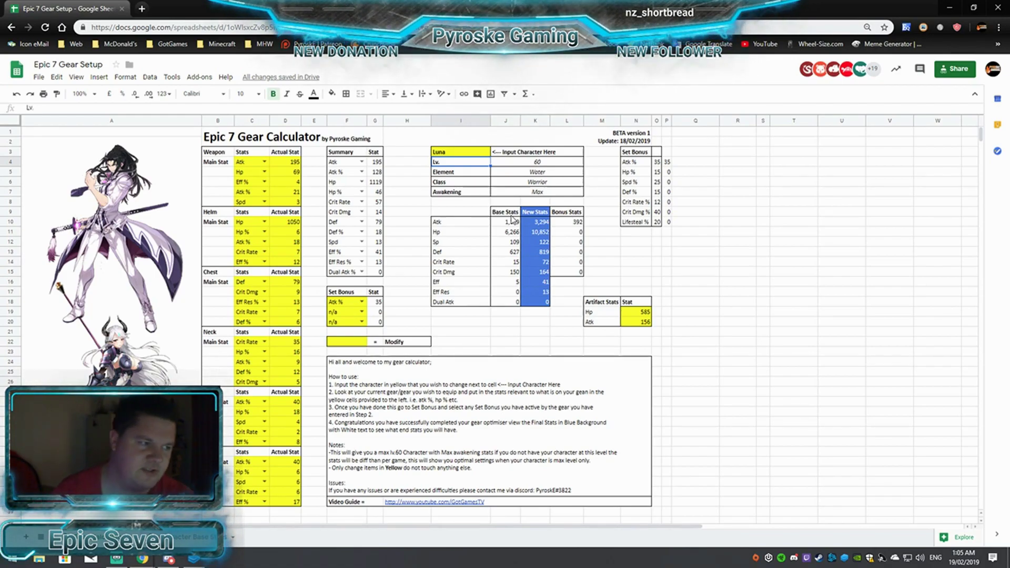
Bring the game window back enlarged and show every hero in the Journal
key("alt+Tab")
left_click_drag(270, 172, 526, 155)
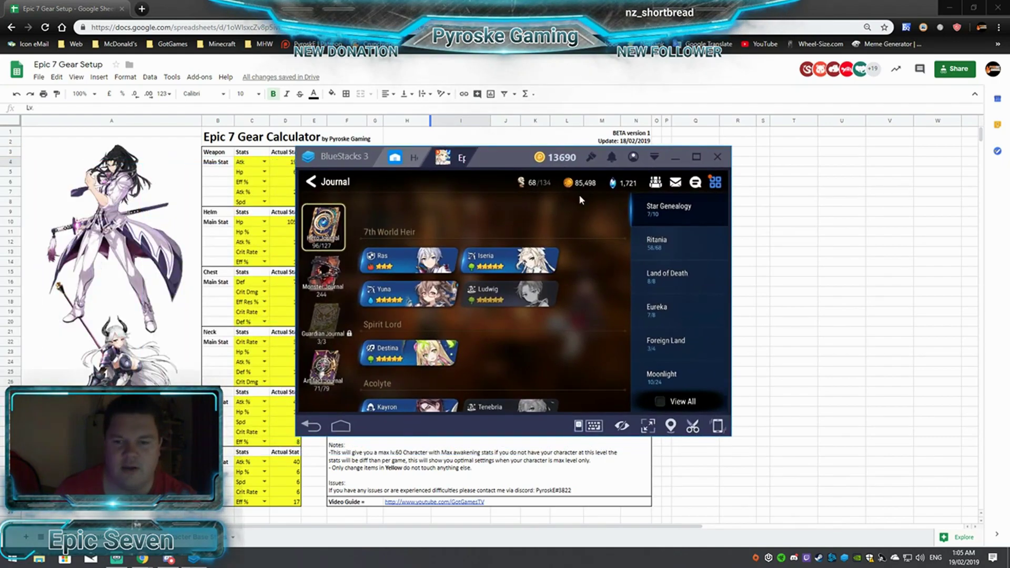
left_click(655, 389)
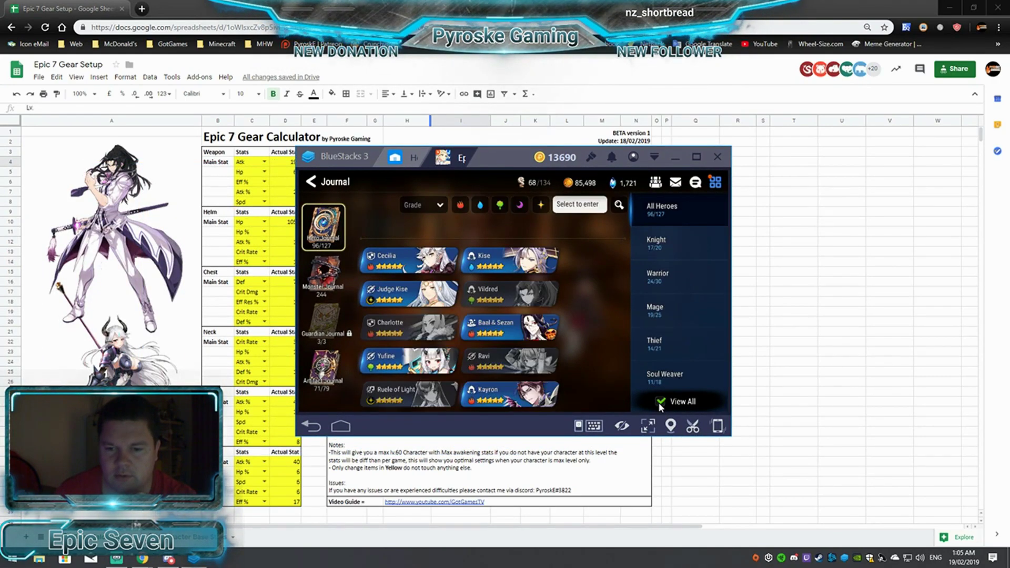
left_click_drag(514, 156, 578, 95)
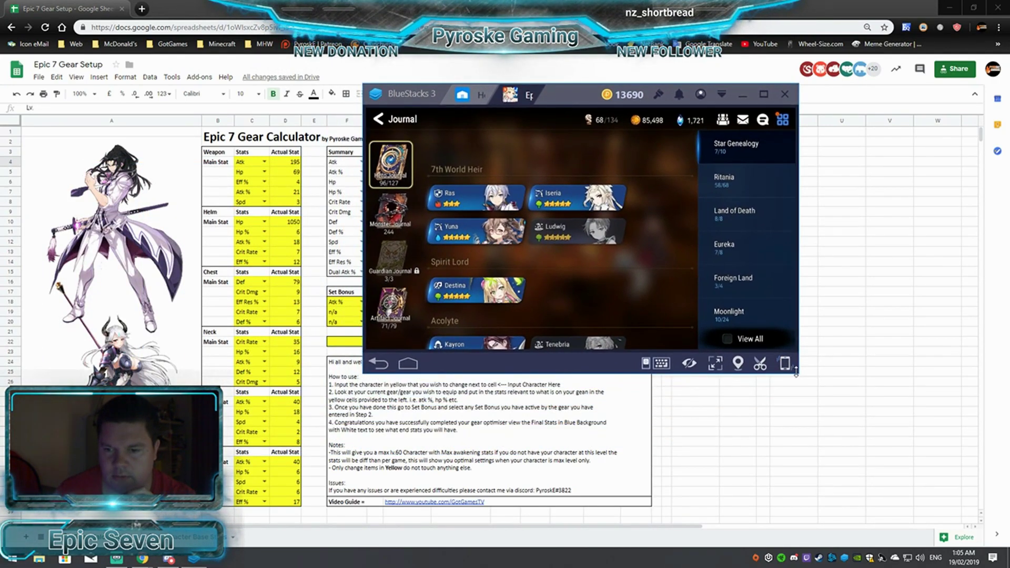
left_click_drag(800, 375, 941, 473)
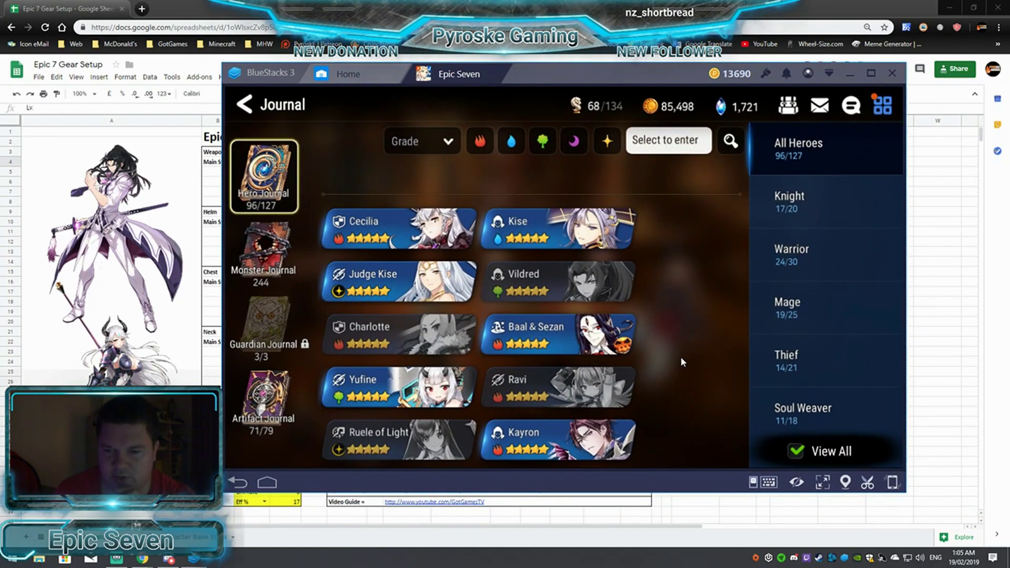
Scroll through the Hero Journal list looking for Kise
left_click_drag(680, 356, 652, 258)
left_click_drag(649, 342, 643, 247)
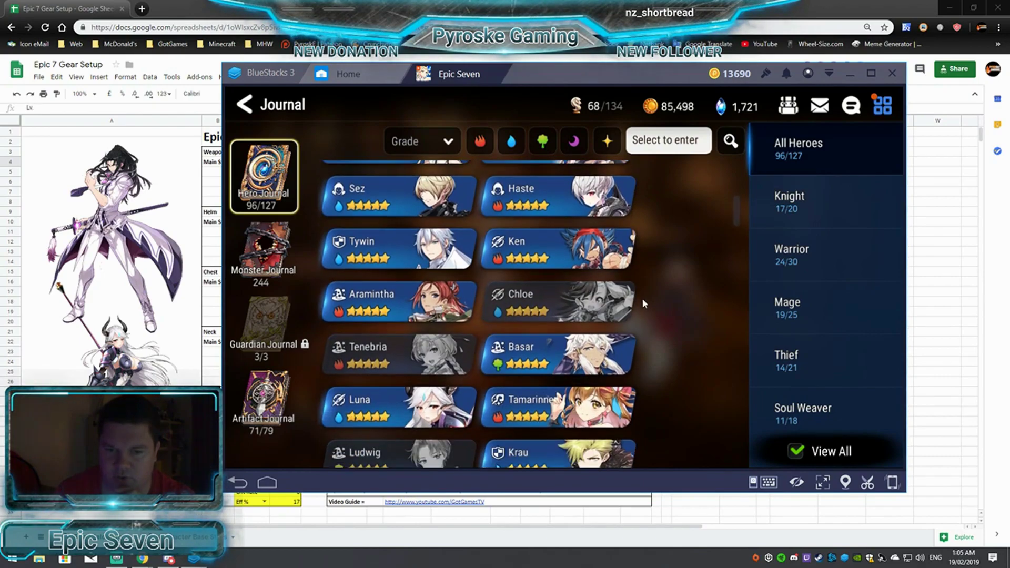
left_click_drag(641, 376, 658, 317)
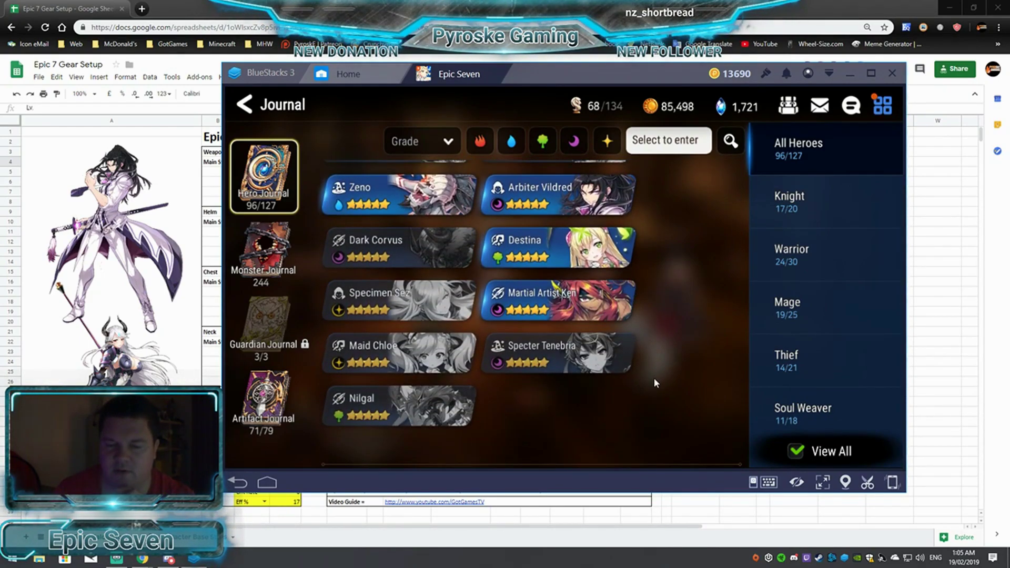
left_click_drag(653, 378, 650, 269)
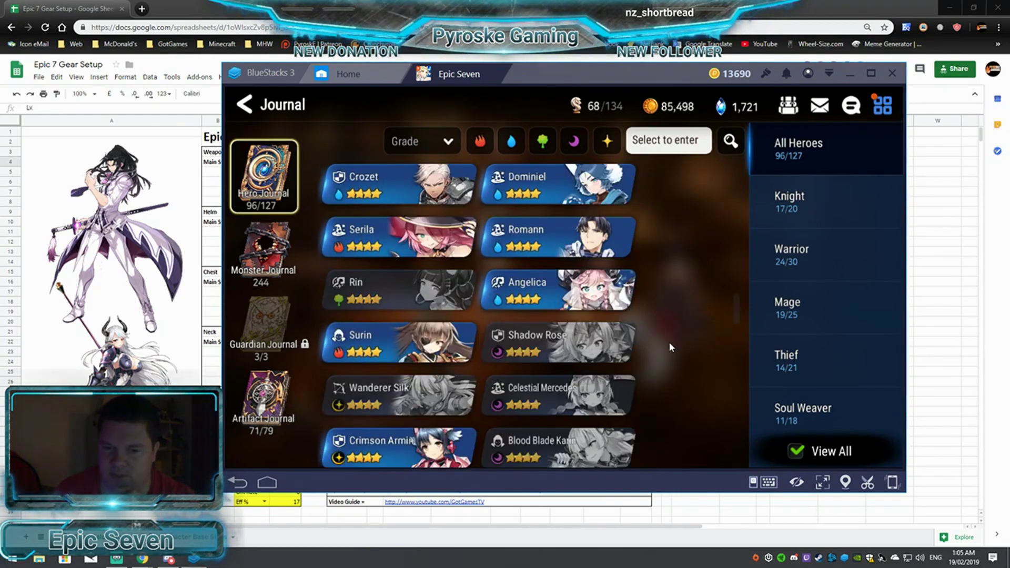
left_click_drag(669, 342, 608, 437)
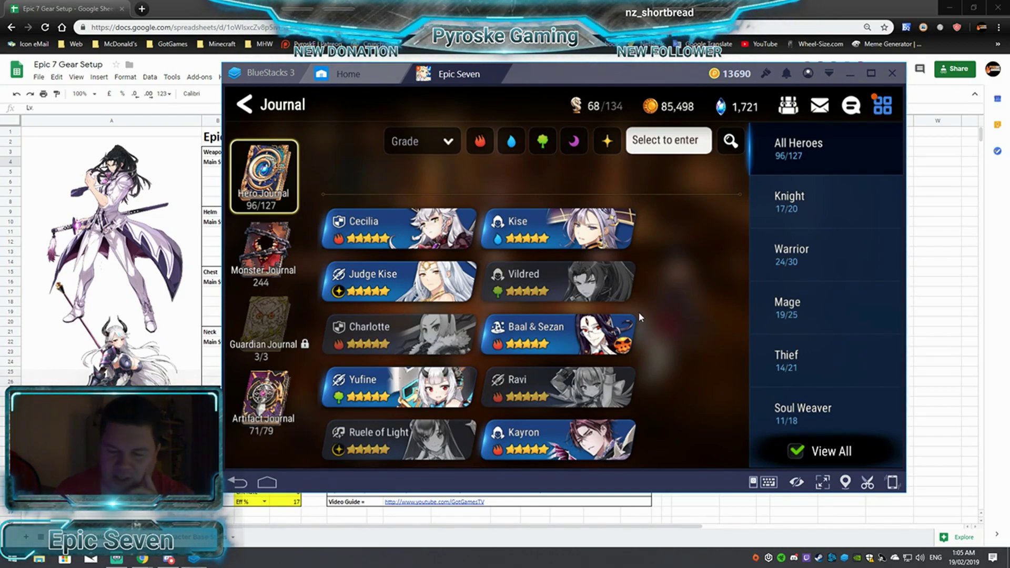
scroll(638, 312, "down", 5)
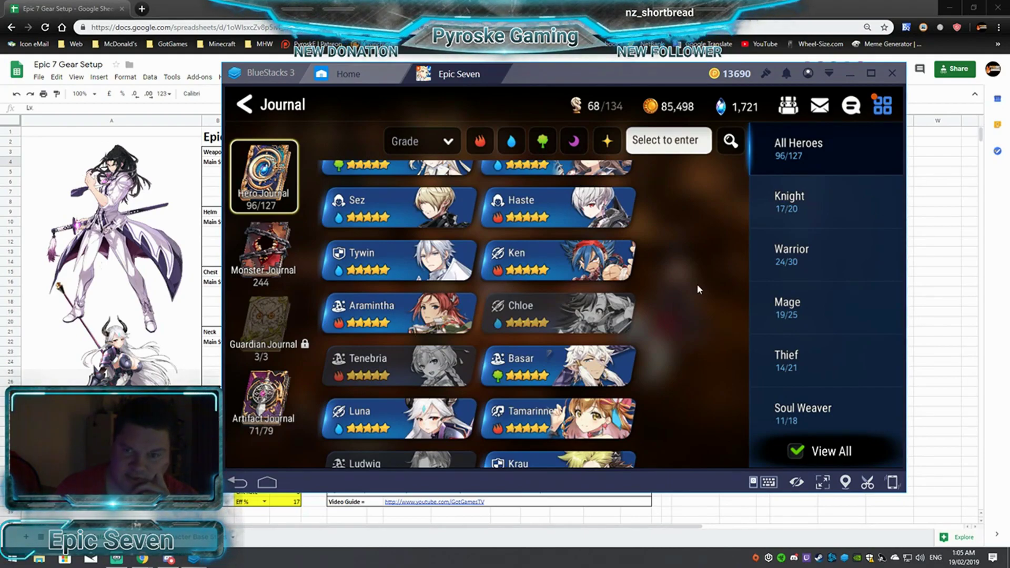
scroll(679, 285, "up", 1)
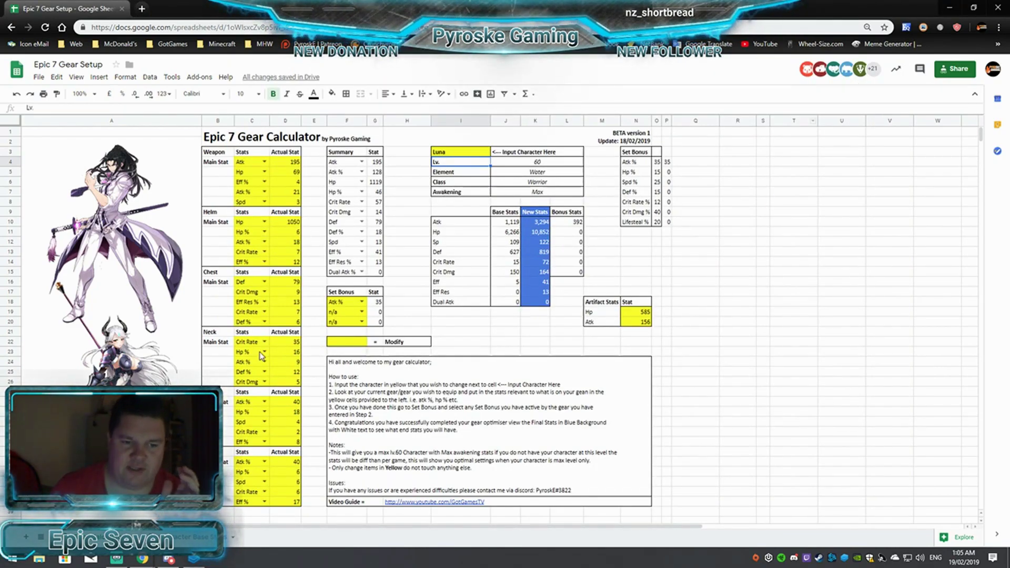
Replace Luna with Kise in the character cell I3, making stats recalculate for a Water Thief
left_click(437, 154)
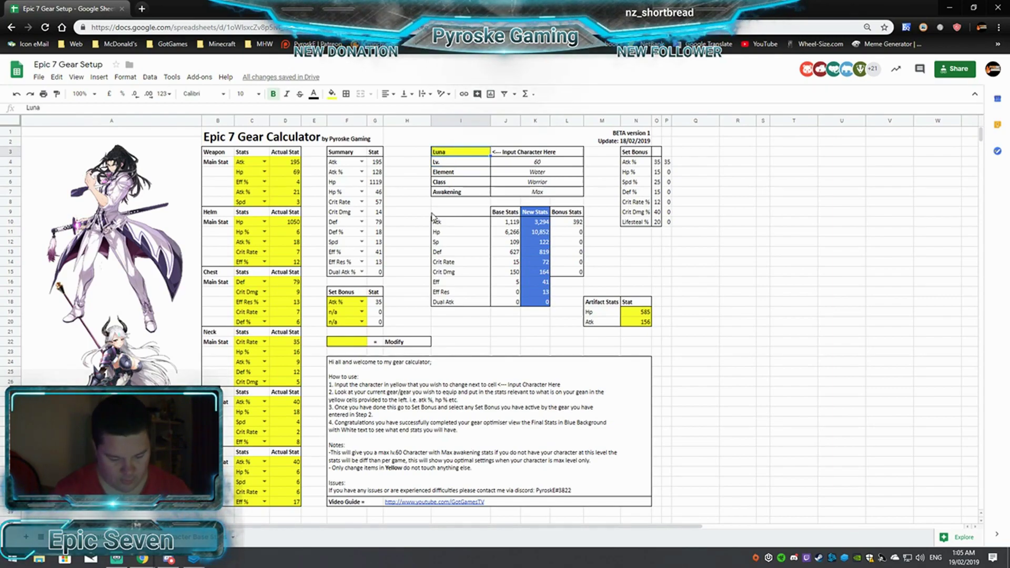
type("Kise")
key("Return")
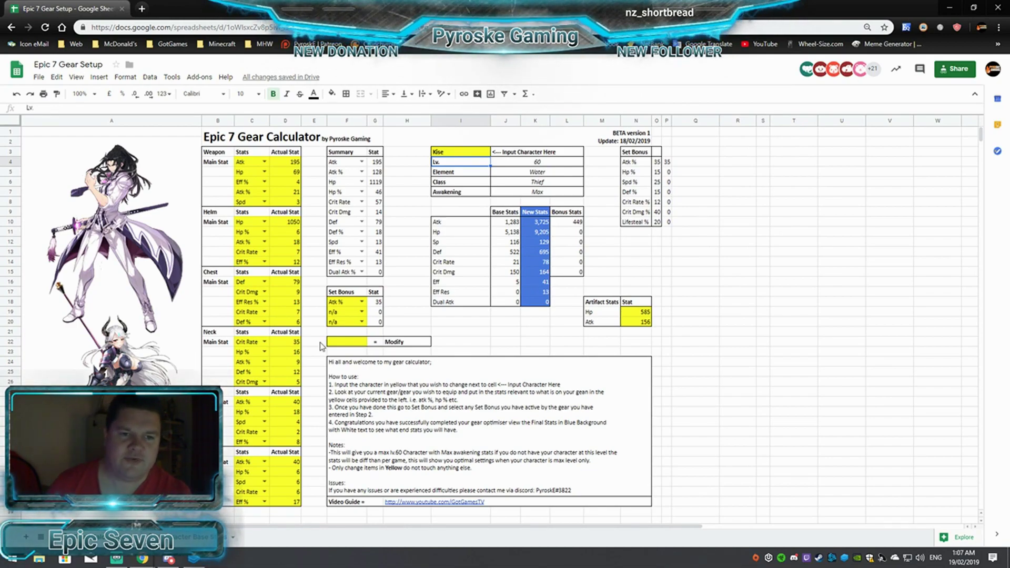
left_click(400, 193)
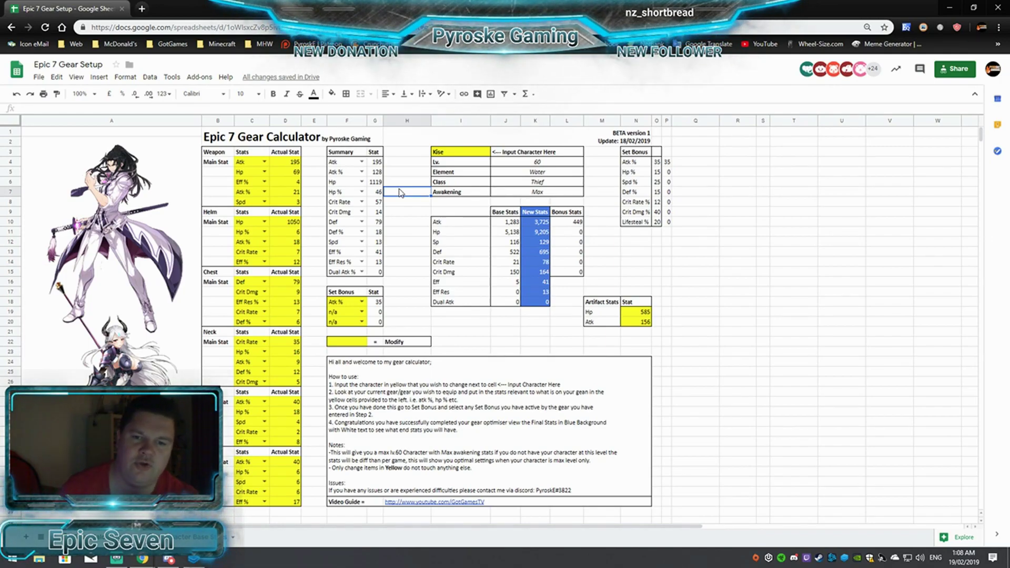
mouse_move(456, 263)
left_mouse_down()
mouse_move(547, 266)
mouse_move(473, 267)
left_mouse_up()
left_click(465, 276)
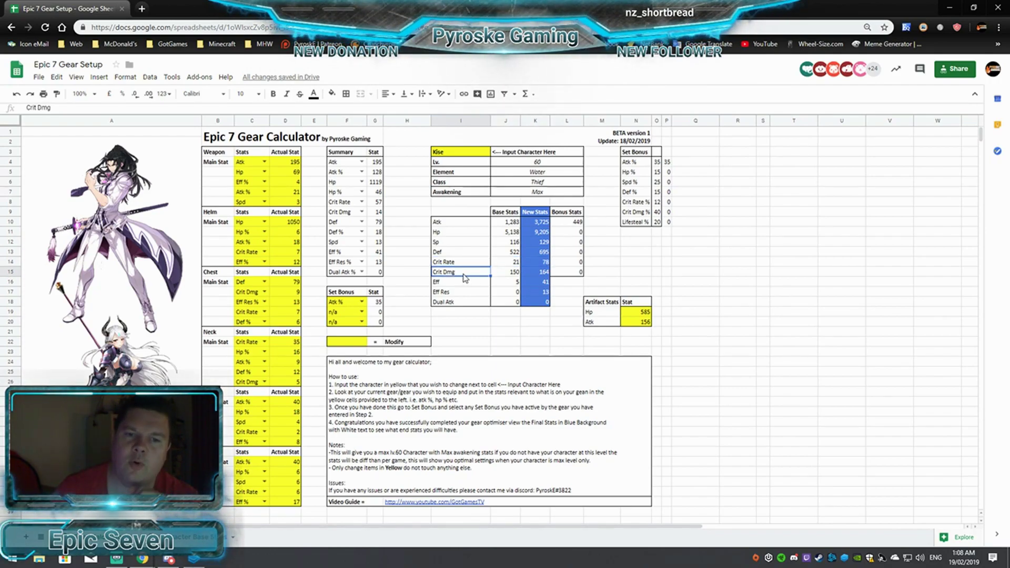
left_click_drag(471, 278, 544, 276)
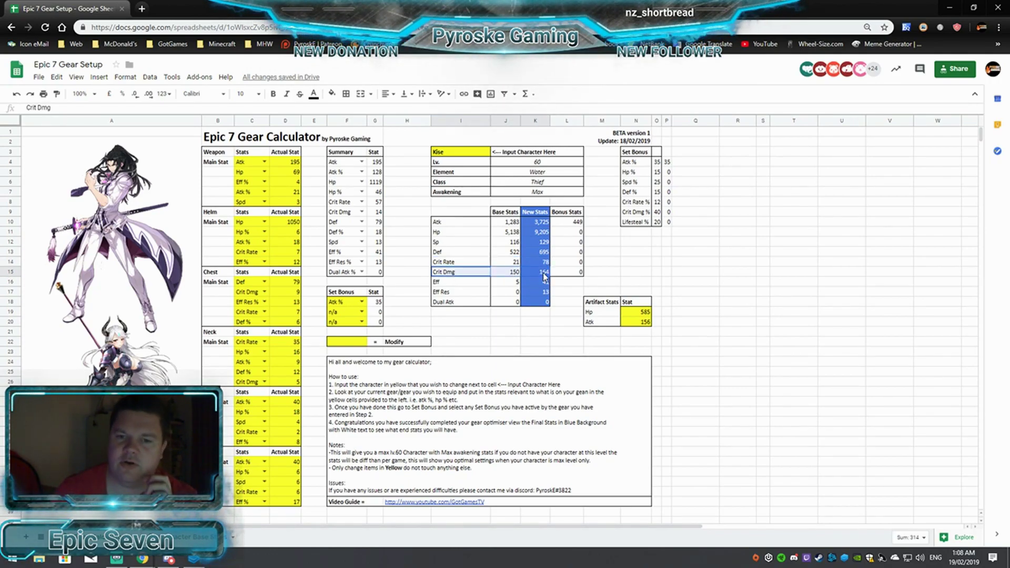
left_click(469, 261)
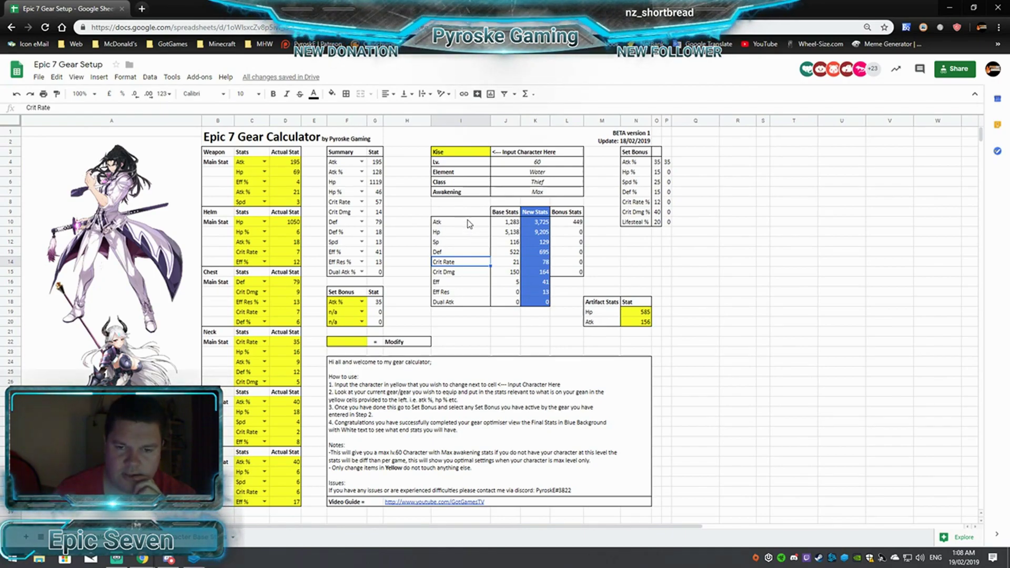
left_click(475, 273)
left_click_drag(477, 277, 533, 268)
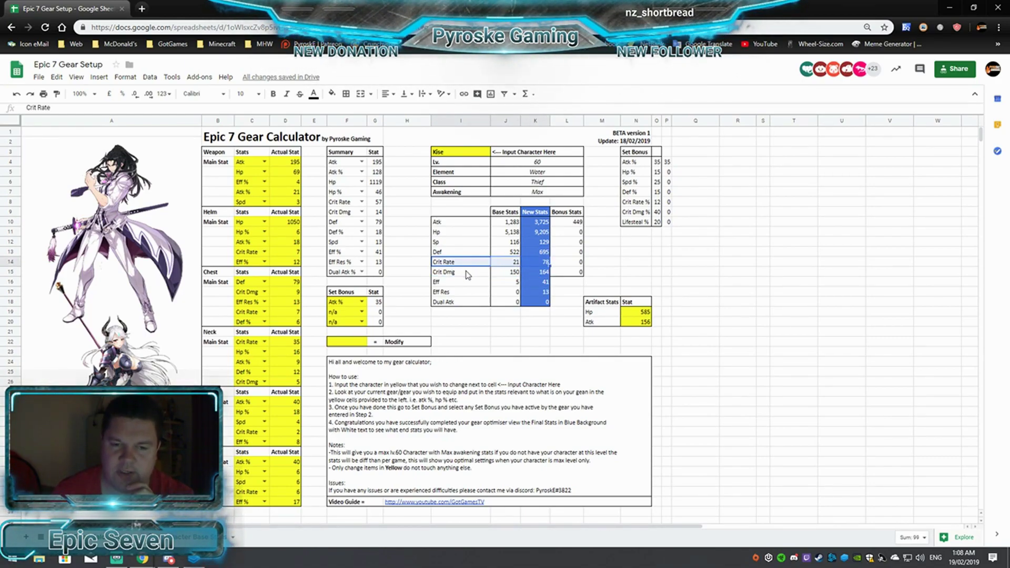
left_click_drag(470, 274, 536, 273)
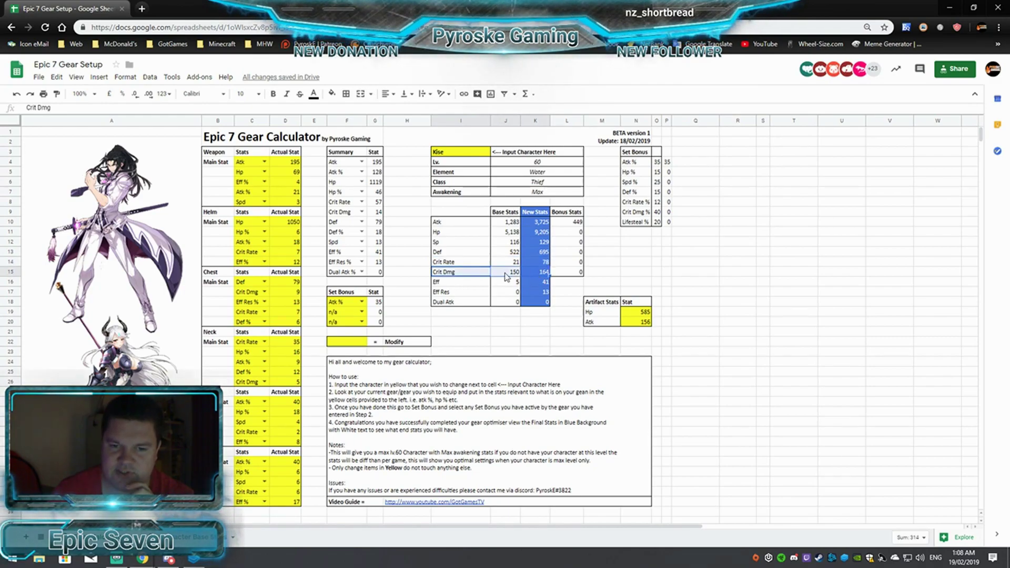
left_click(544, 272)
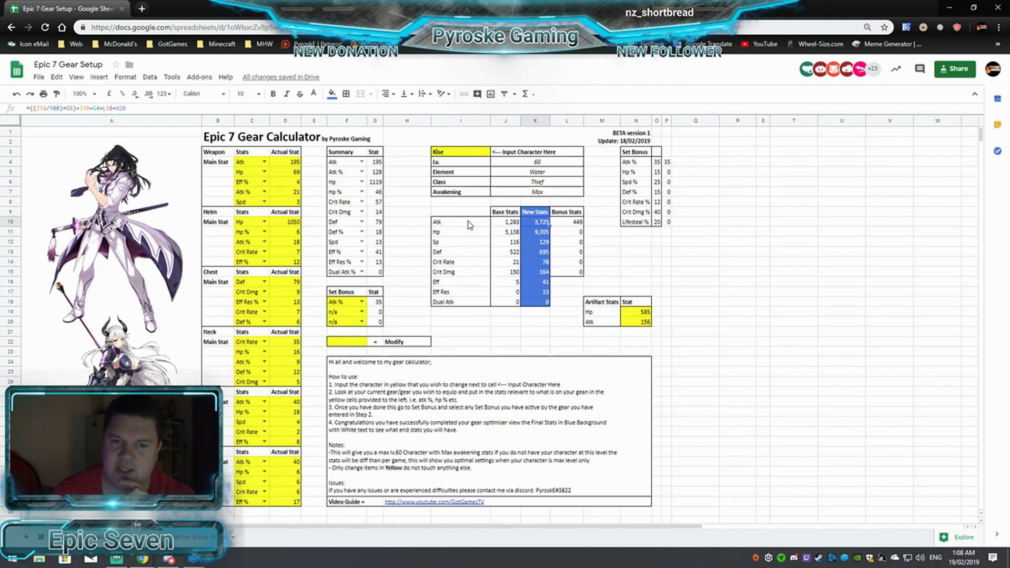
left_click_drag(468, 222, 536, 228)
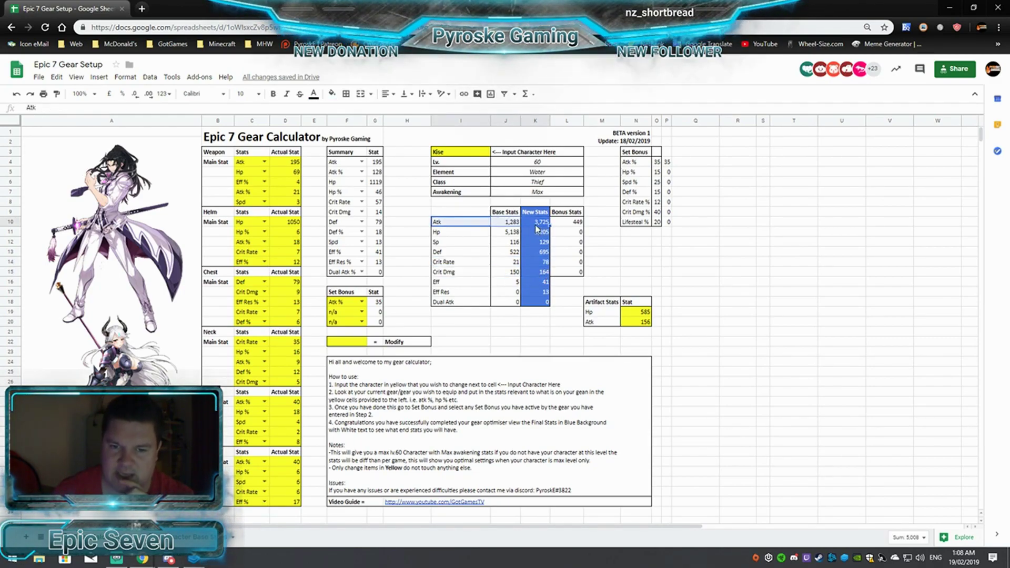
left_click(485, 262)
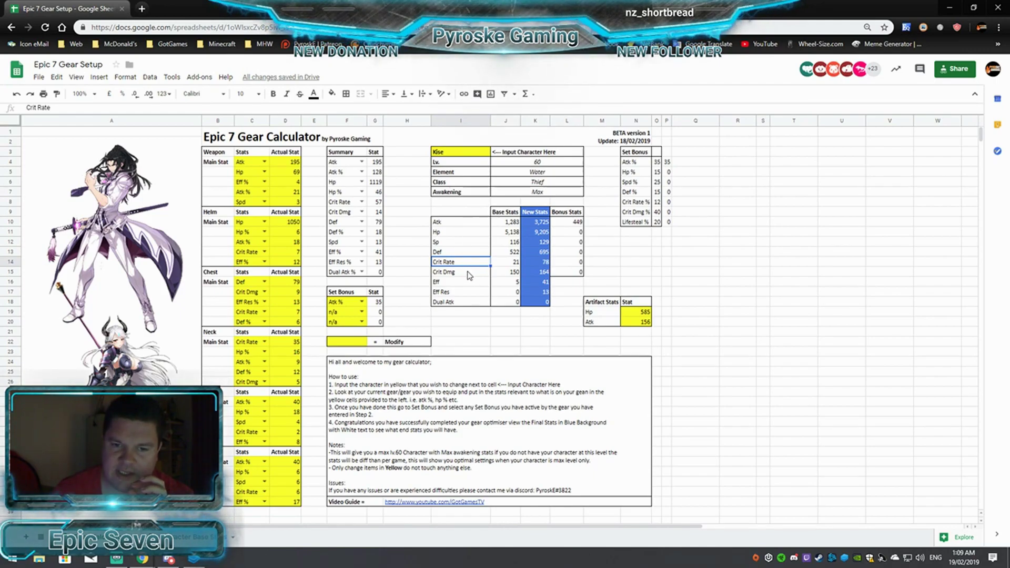
left_click_drag(470, 275, 536, 273)
left_click_drag(459, 221, 537, 227)
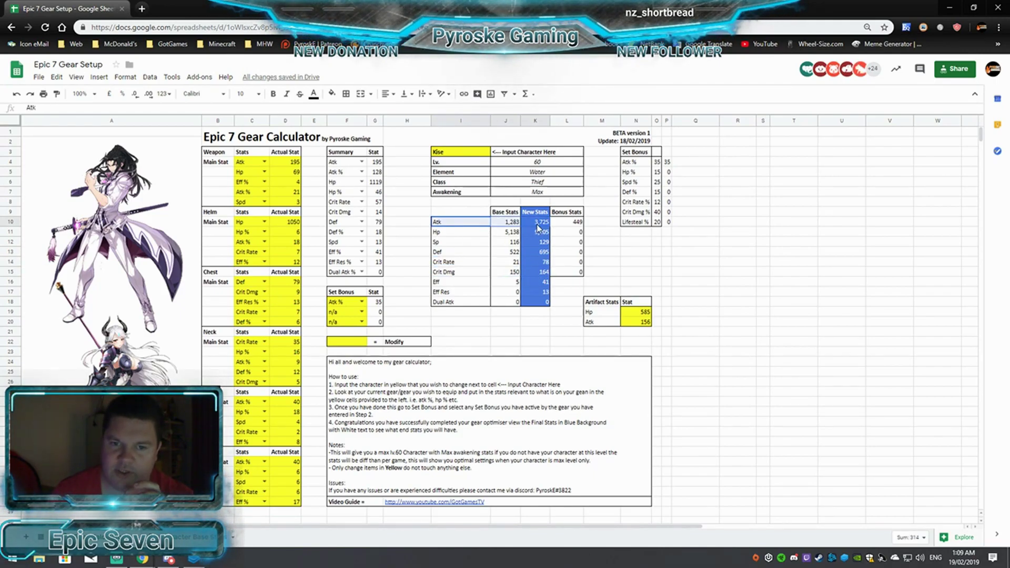
left_click_drag(476, 263, 537, 272)
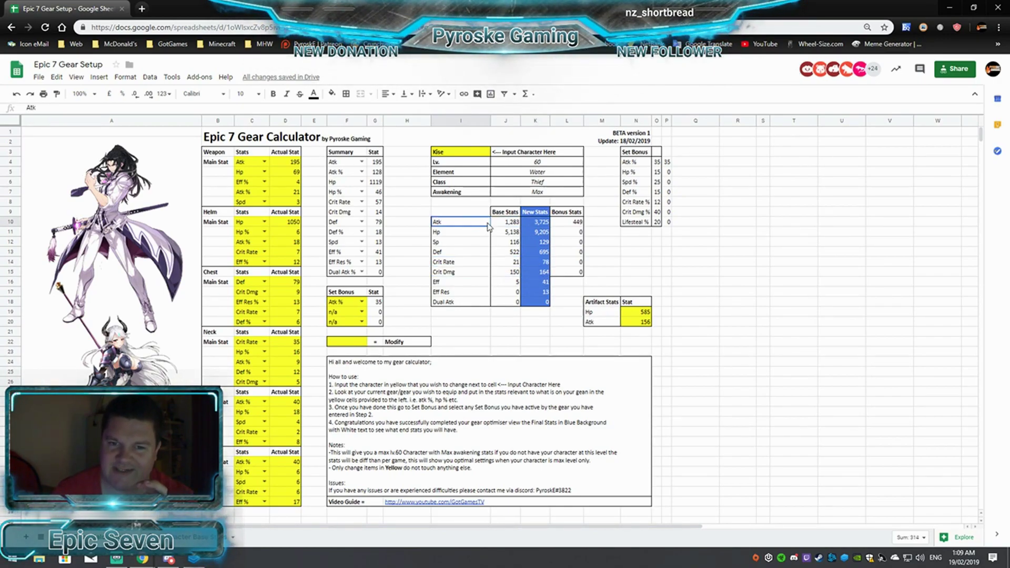
left_click_drag(488, 226, 536, 222)
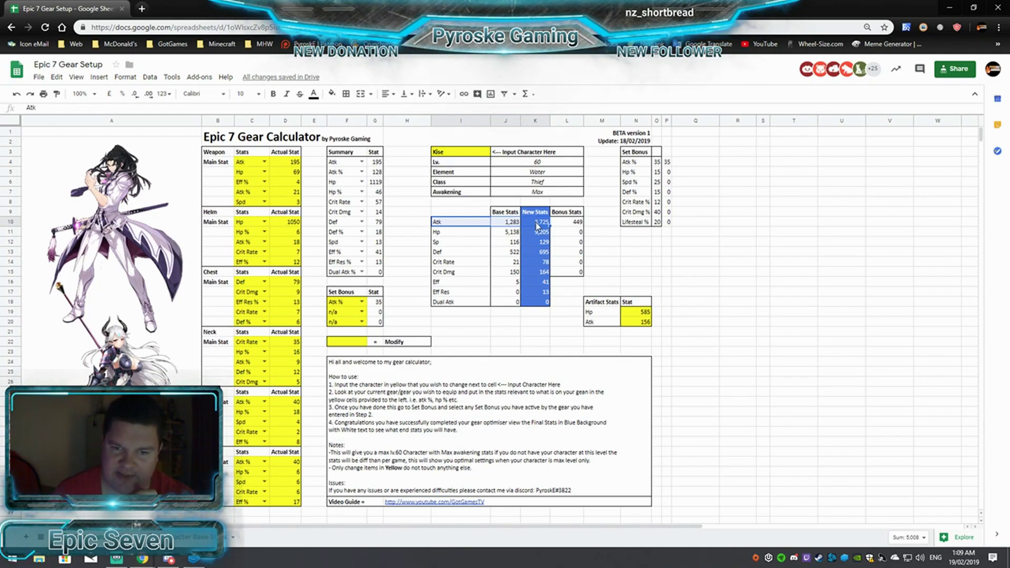
left_click_drag(538, 222, 539, 303)
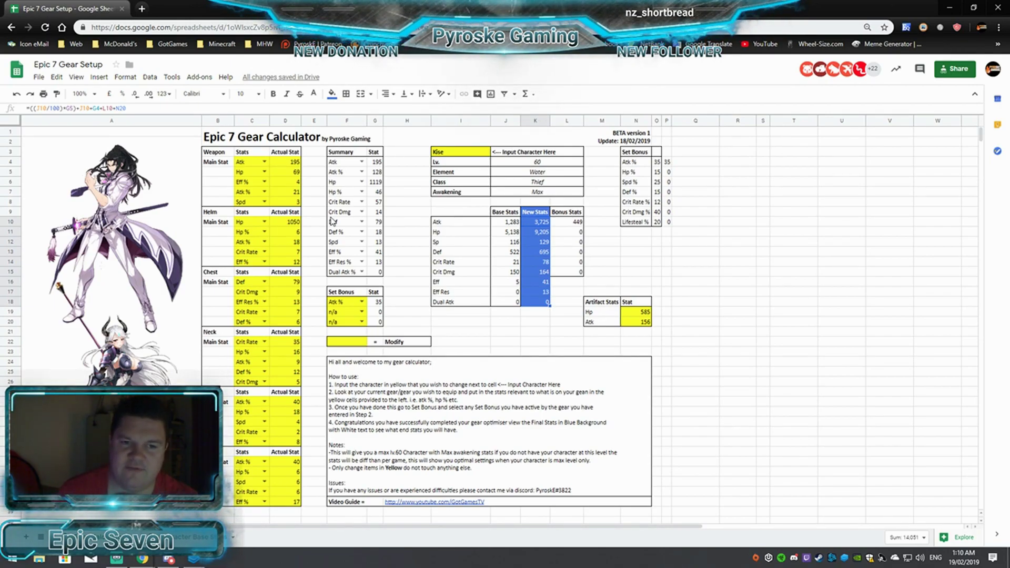
left_click(343, 236)
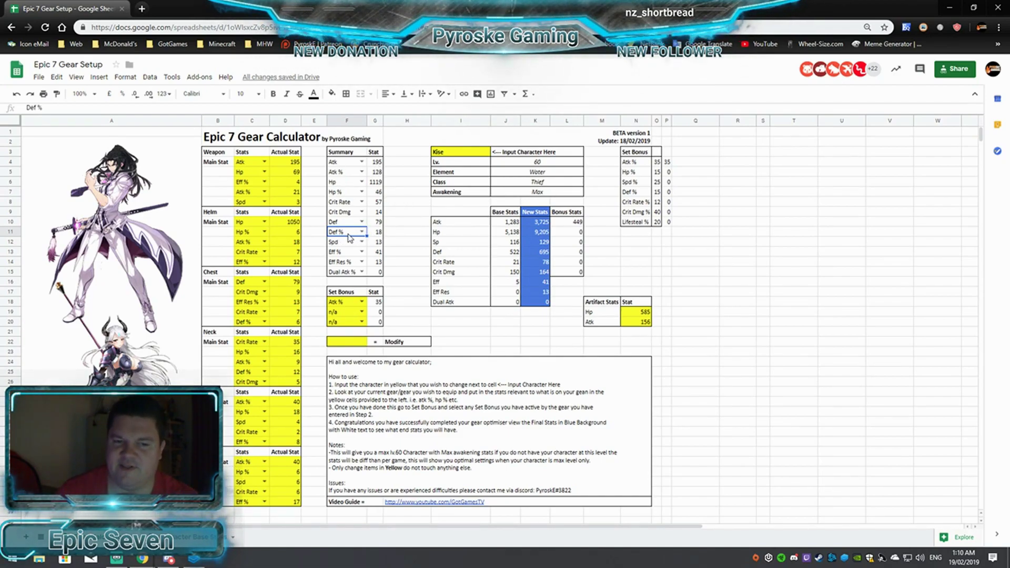
left_click(503, 253)
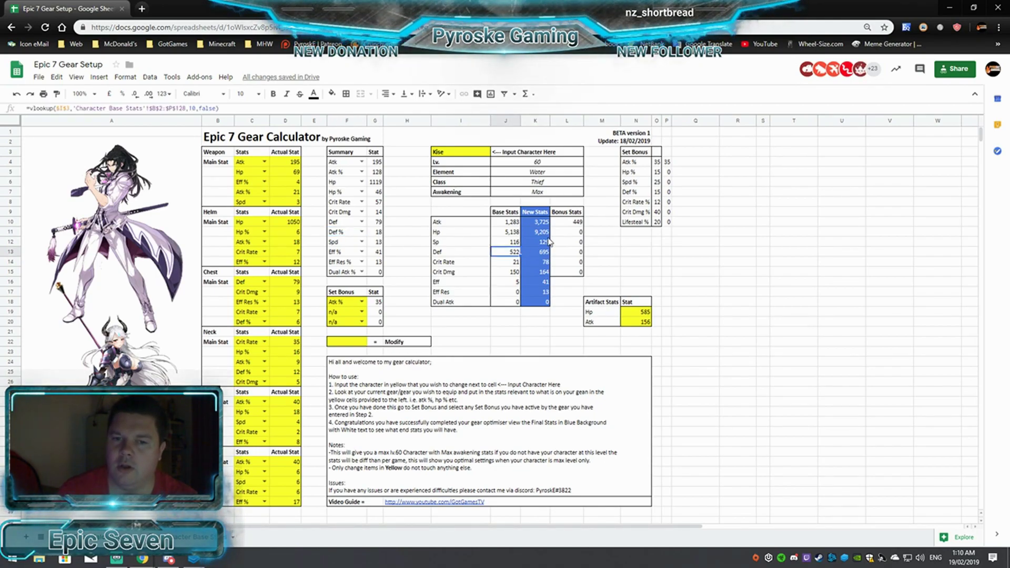
left_click(536, 252)
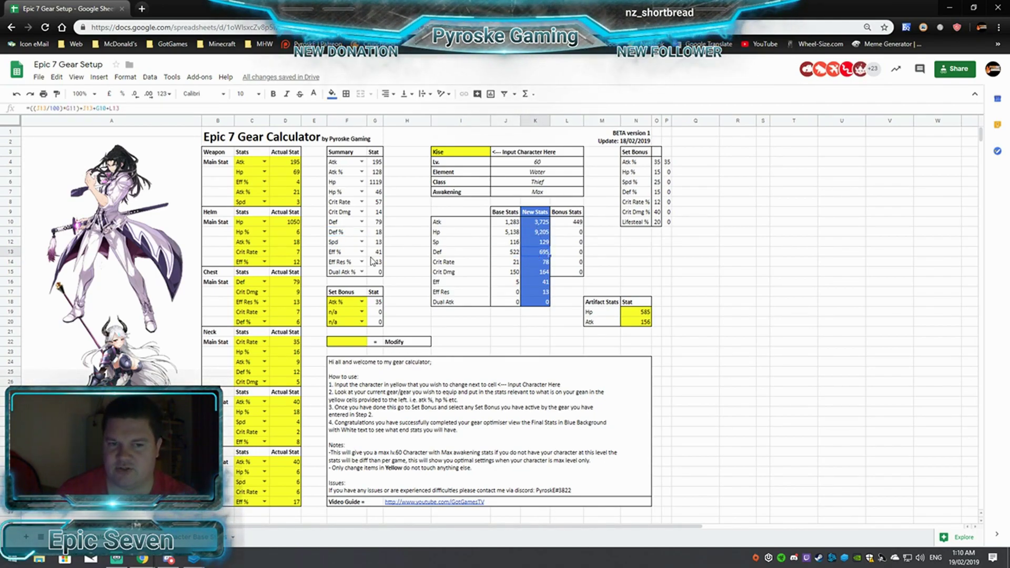